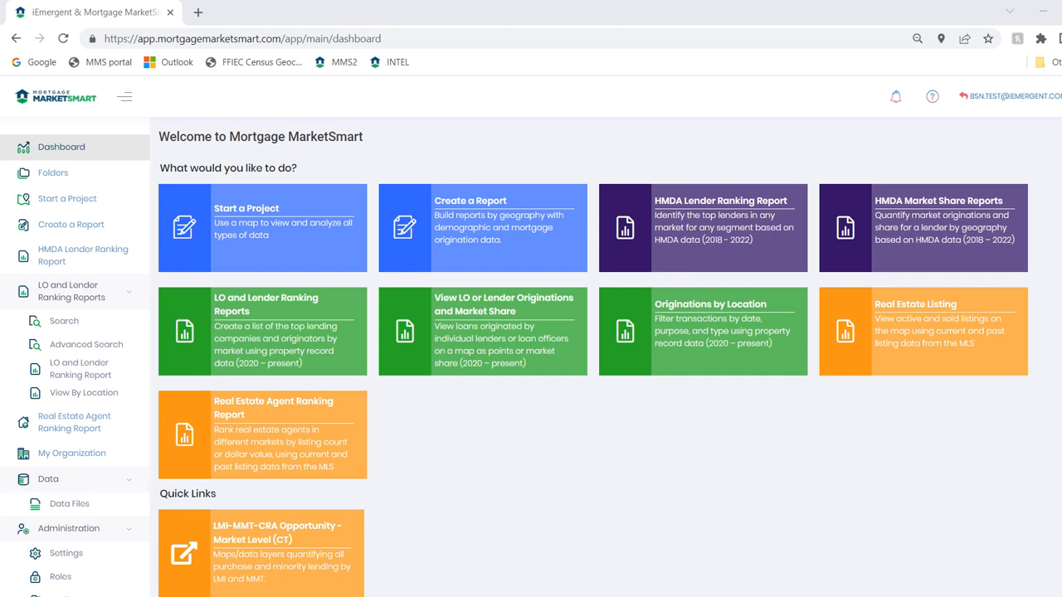
# Start an LO and Lender Ranking report for the Chicago-Naperville-Elgin, IL-IN-WI MSA
pyautogui.click(255, 322)
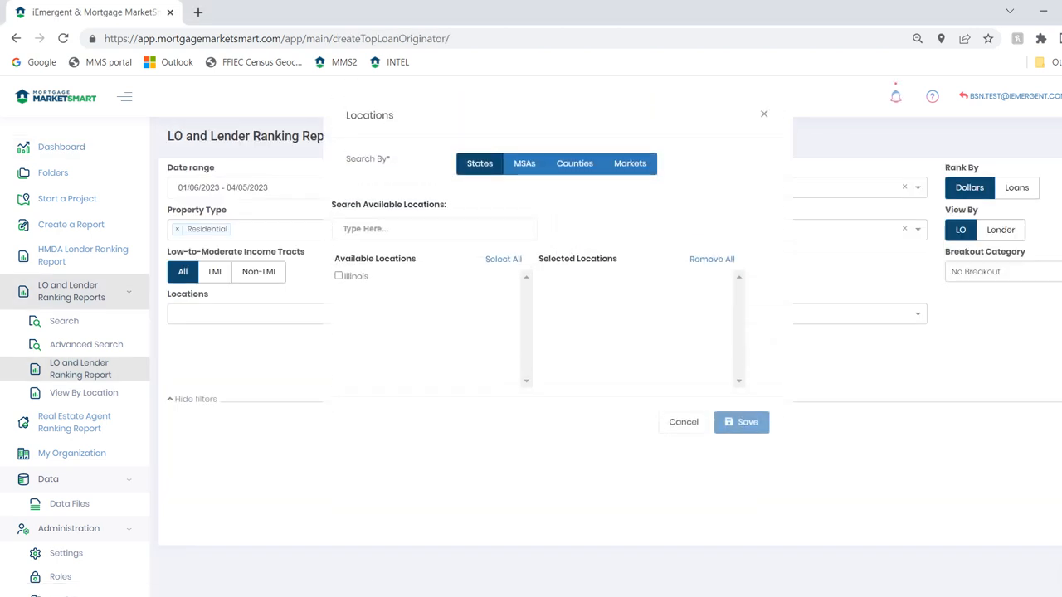
pyautogui.click(524, 165)
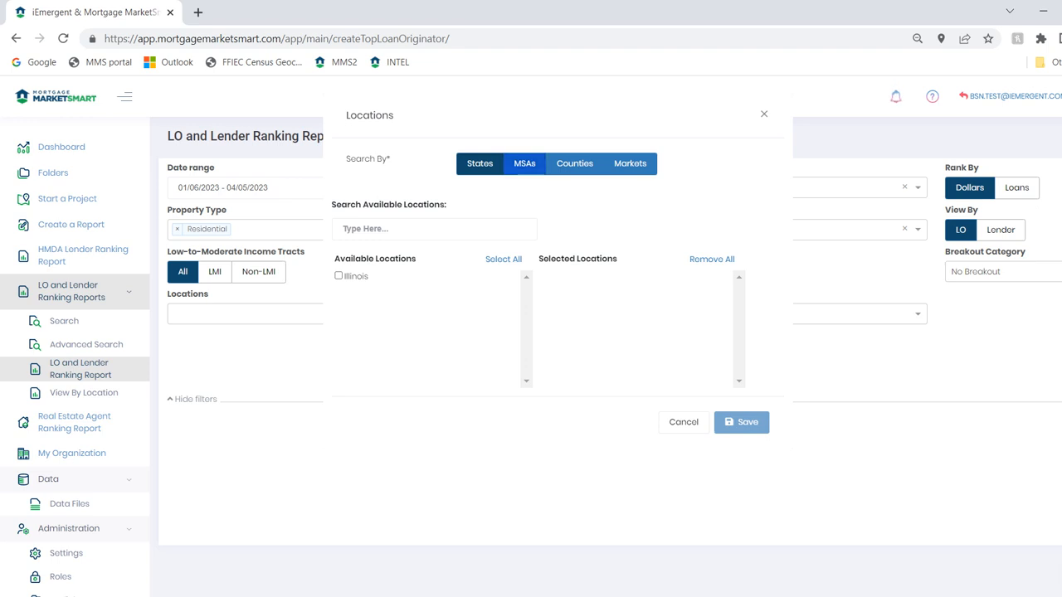
pyautogui.click(427, 229)
pyautogui.write('chica')
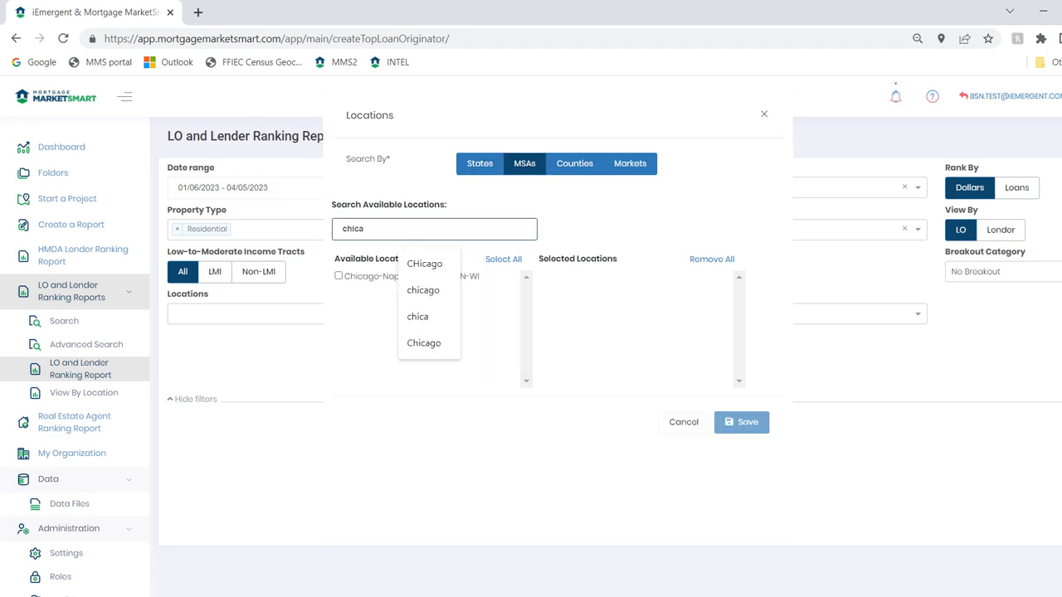
pyautogui.click(338, 275)
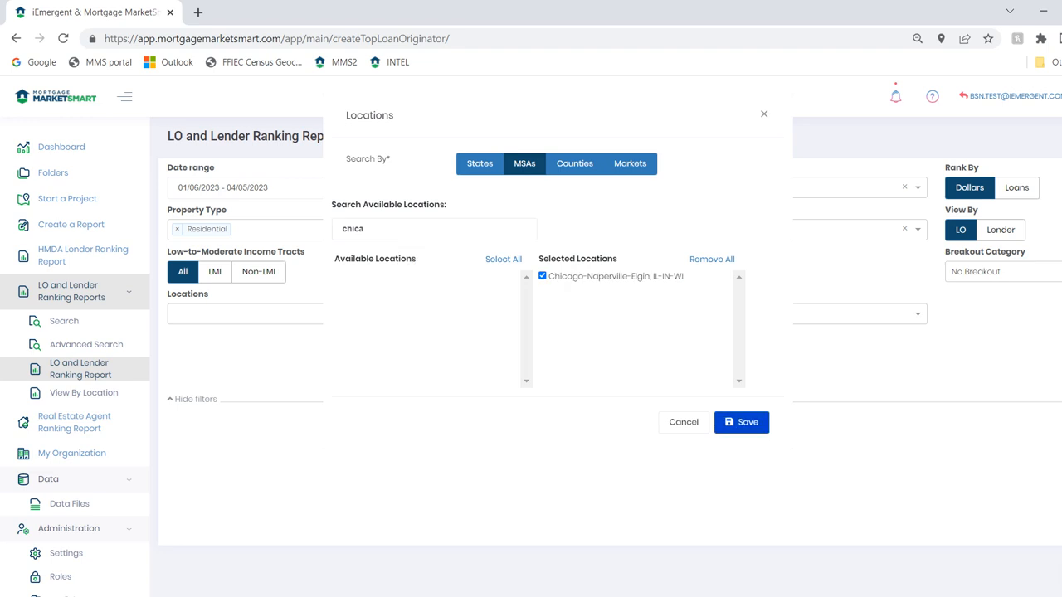
pyautogui.click(740, 422)
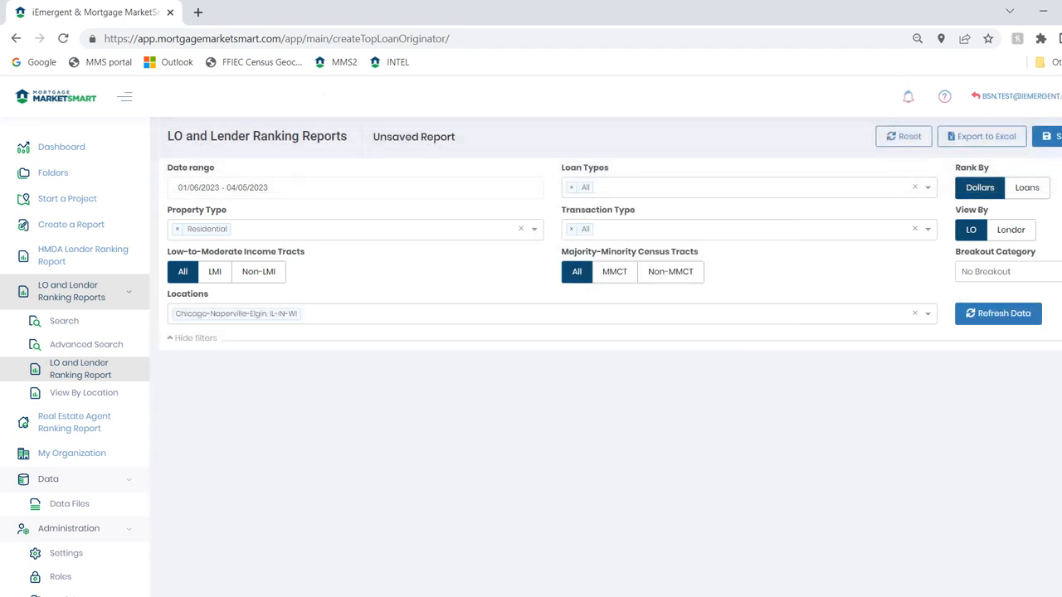
# Set the report's date range to Last Year and load the ranking data
pyautogui.click(286, 187)
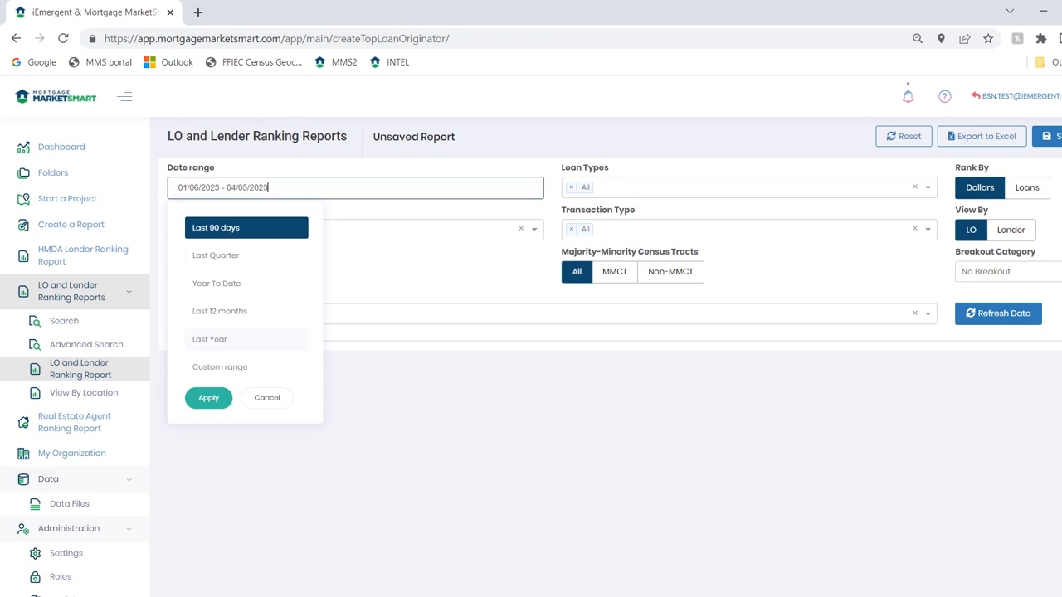
pyautogui.click(247, 340)
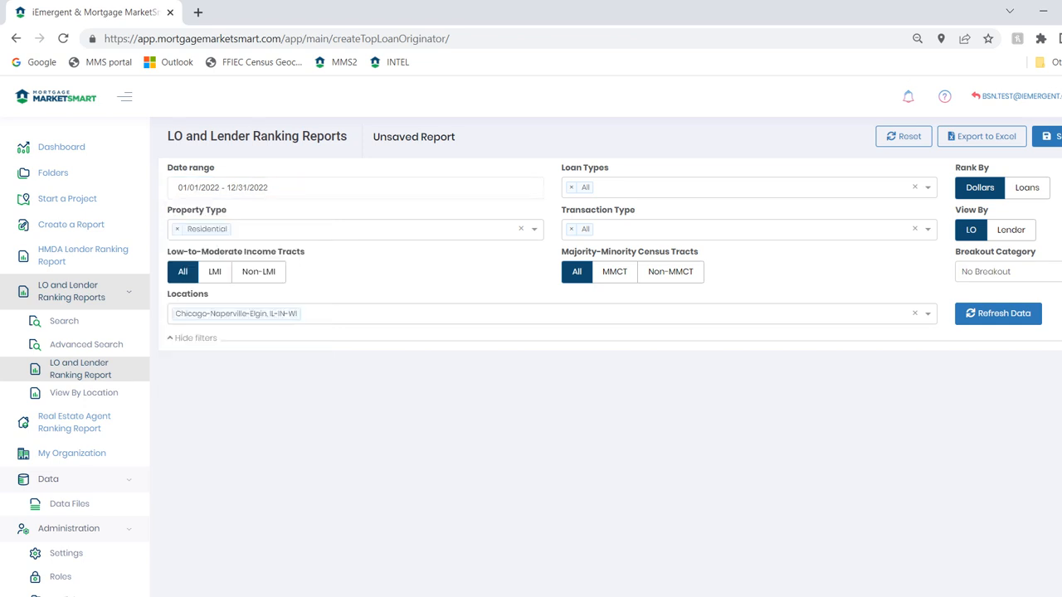
pyautogui.click(998, 313)
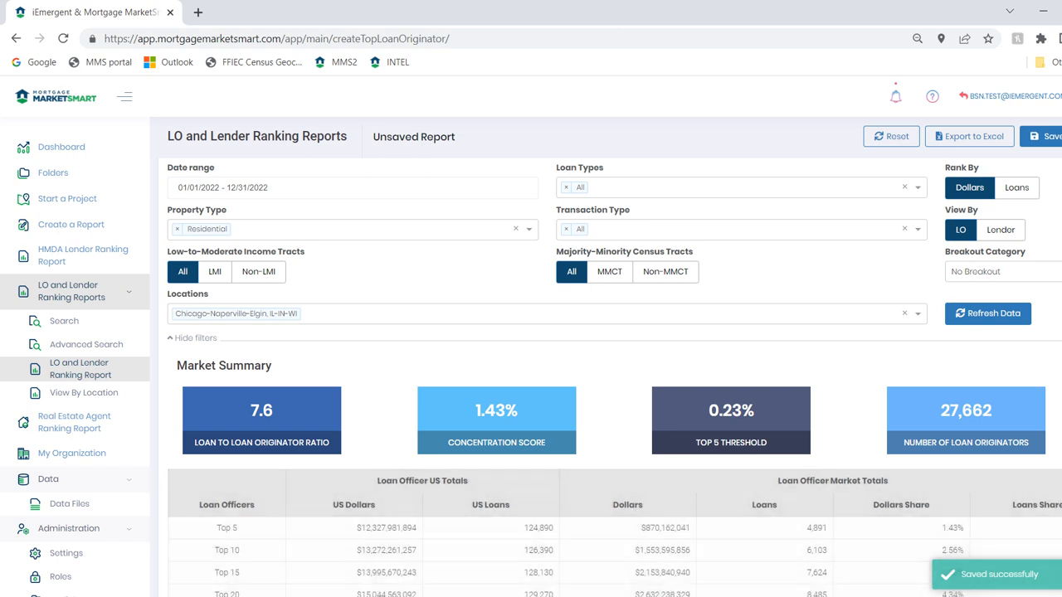
# Review the market summary and loan officer ranking, and open the detail page of the seventh-ranked loan officer at Citibank
pyautogui.scroll(-4, 615, 474)
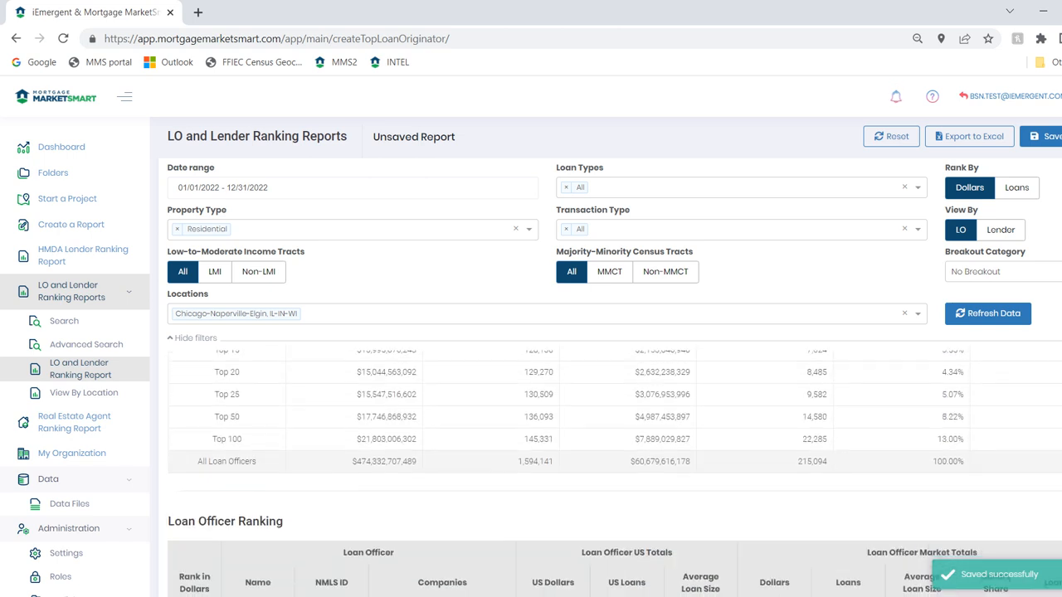
pyautogui.scroll(-1, 614, 474)
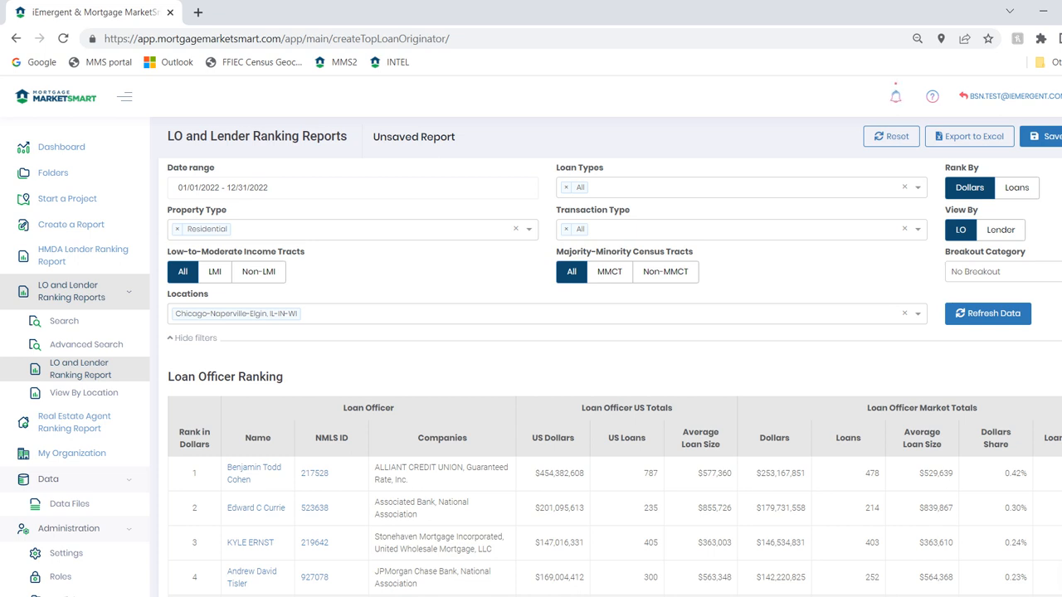
pyautogui.scroll(-1, 614, 593)
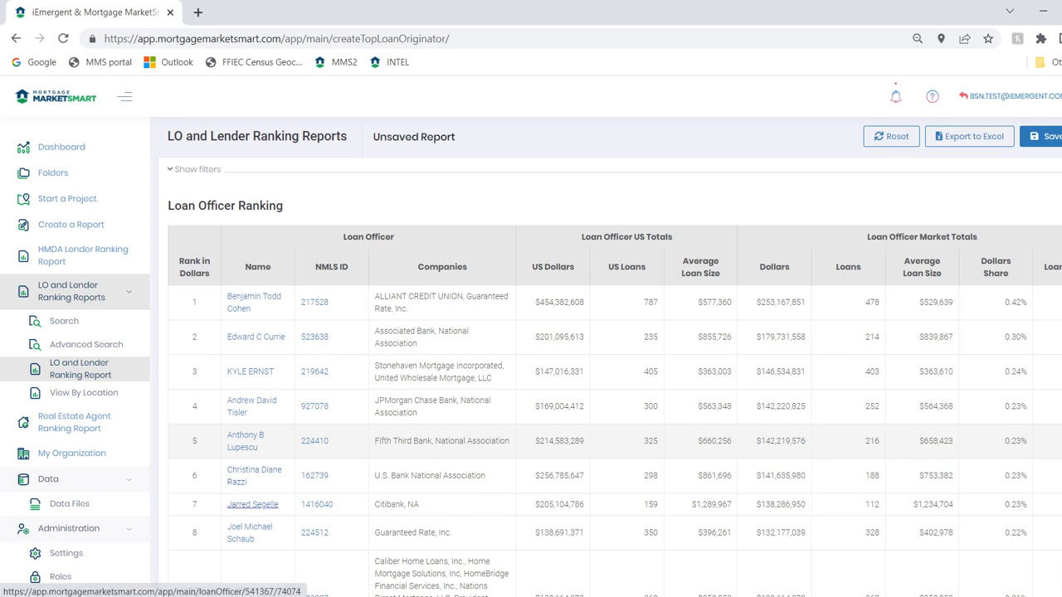
pyautogui.click(253, 504)
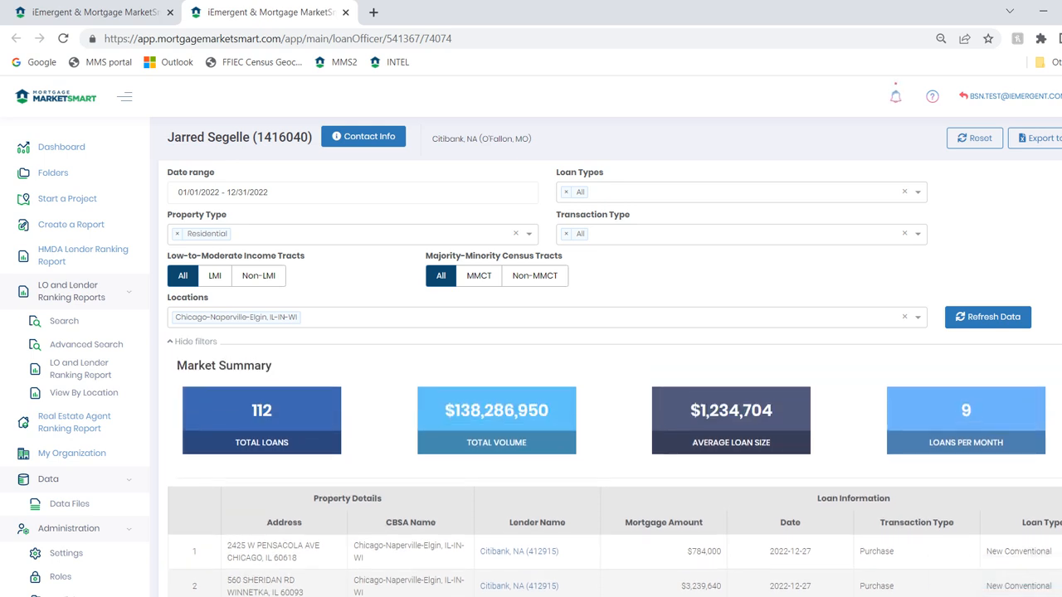
# Look through the individual loans listed for this loan officer, including property address, lender, amount, date and transaction type
pyautogui.scroll(-5, 614, 476)
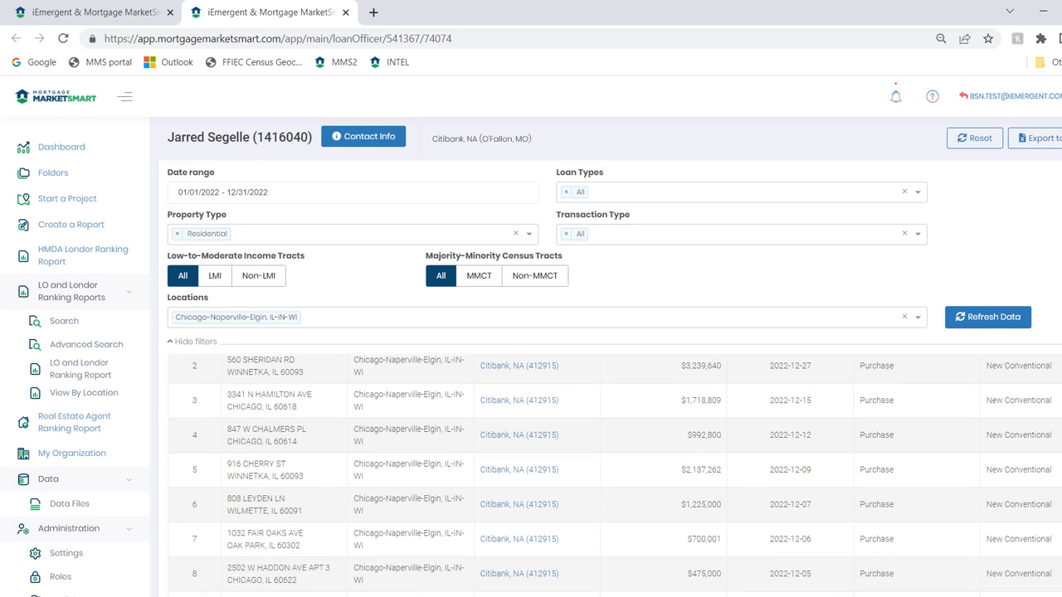
pyautogui.scroll(-6, 615, 476)
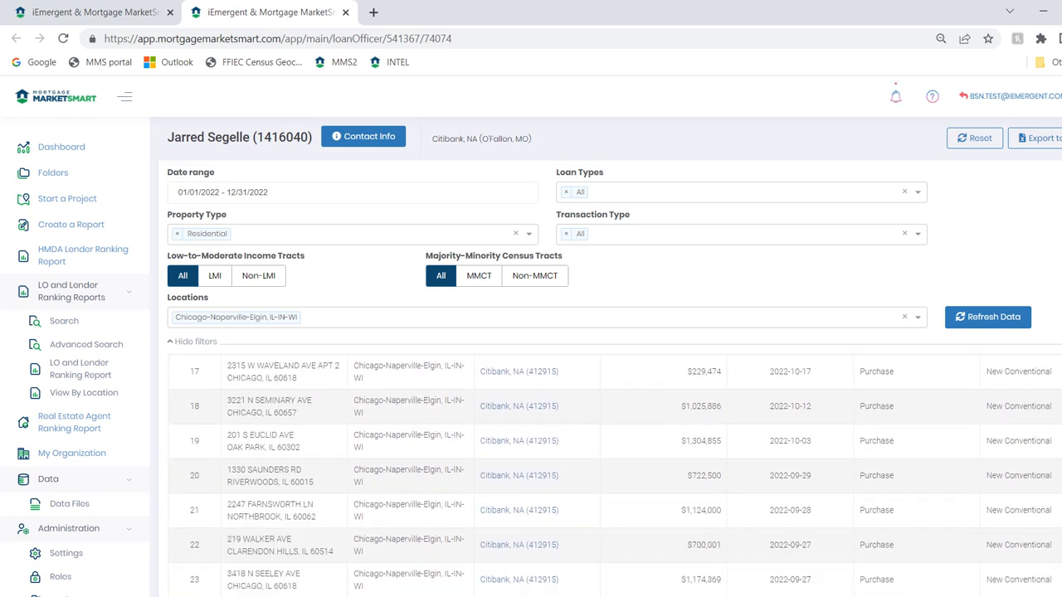
pyautogui.scroll(-2, 615, 475)
pyautogui.scroll(6, 615, 475)
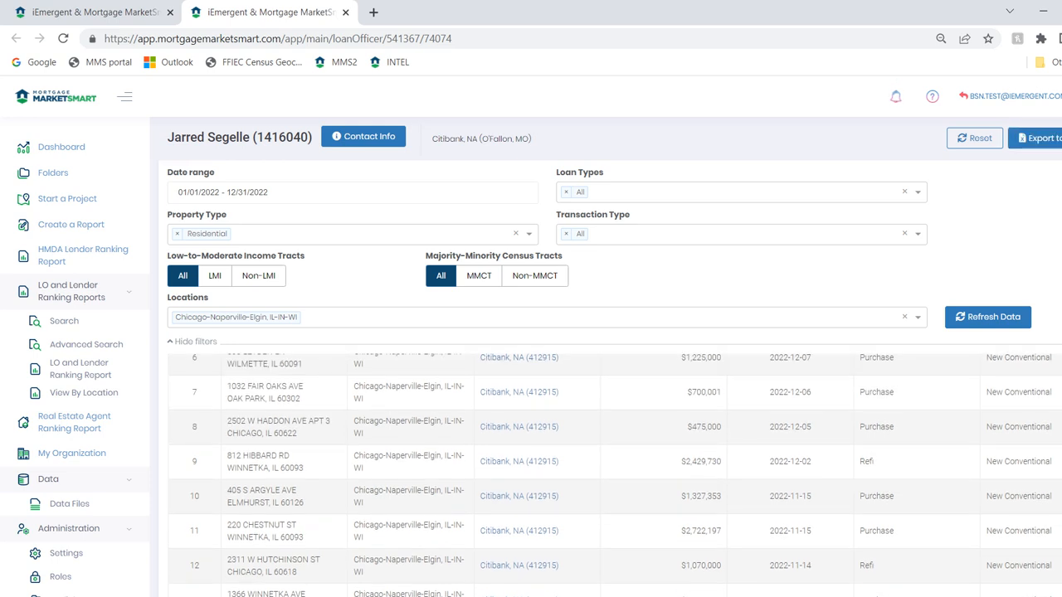
pyautogui.scroll(4, 614, 476)
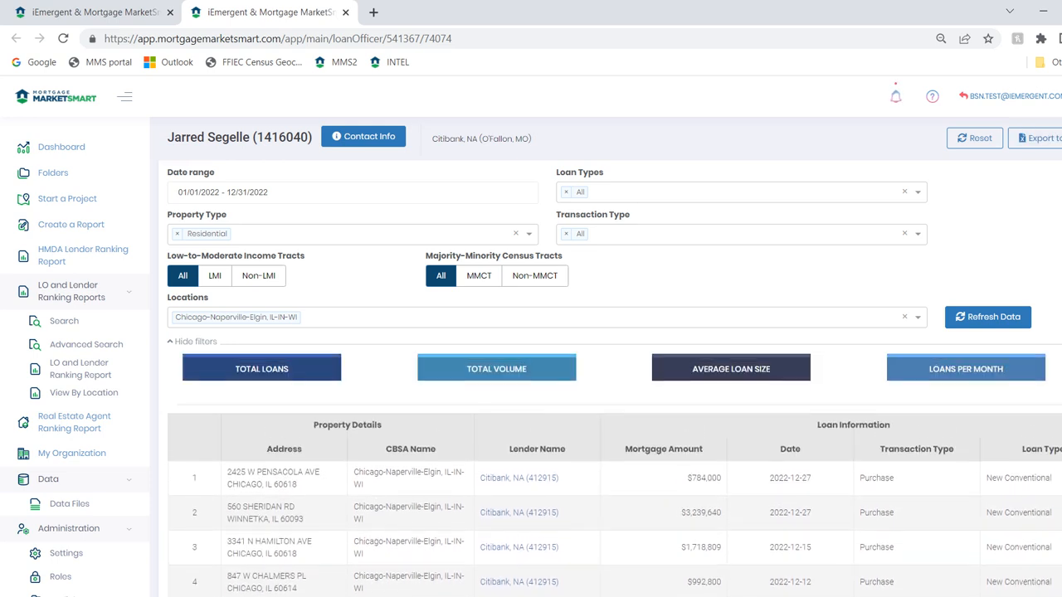
# View the loan officer's contact info, highlight the office address and open the linked NMLS Consumer Access page
pyautogui.click(363, 136)
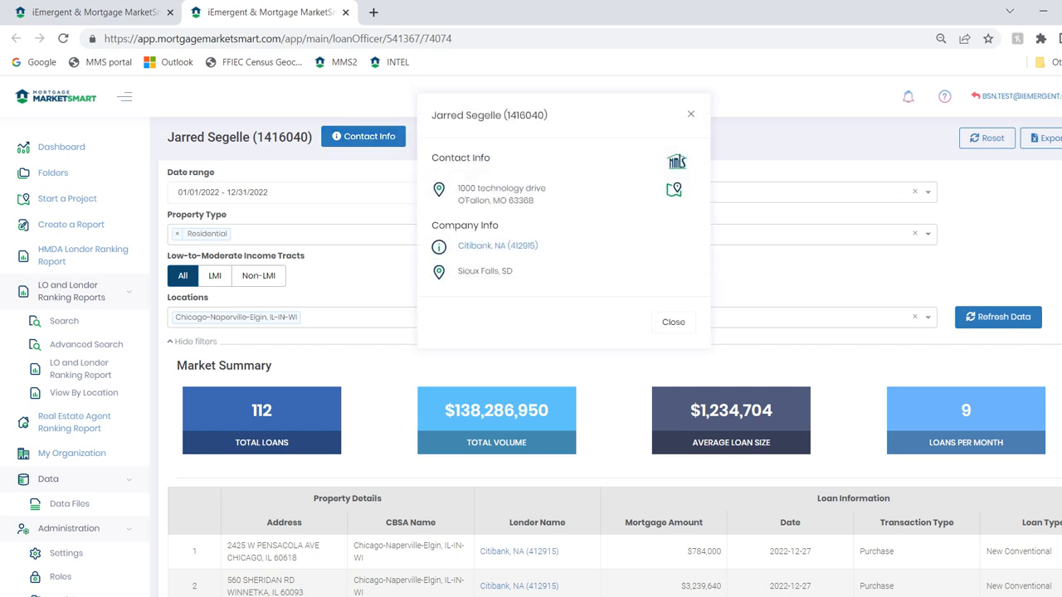
pyautogui.moveTo(535, 200); pyautogui.dragTo(458, 187)
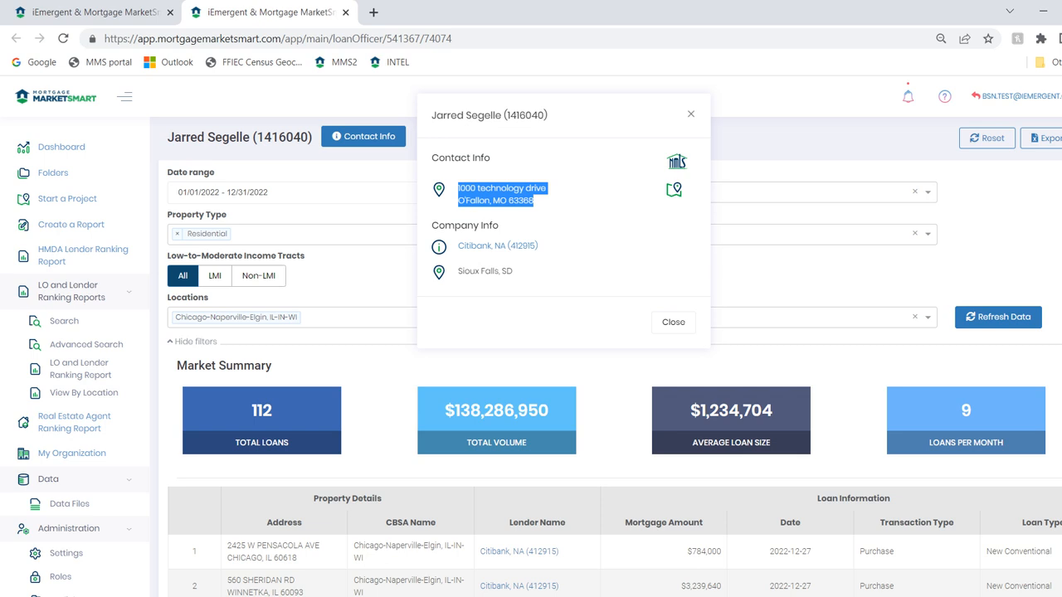
pyautogui.click(676, 161)
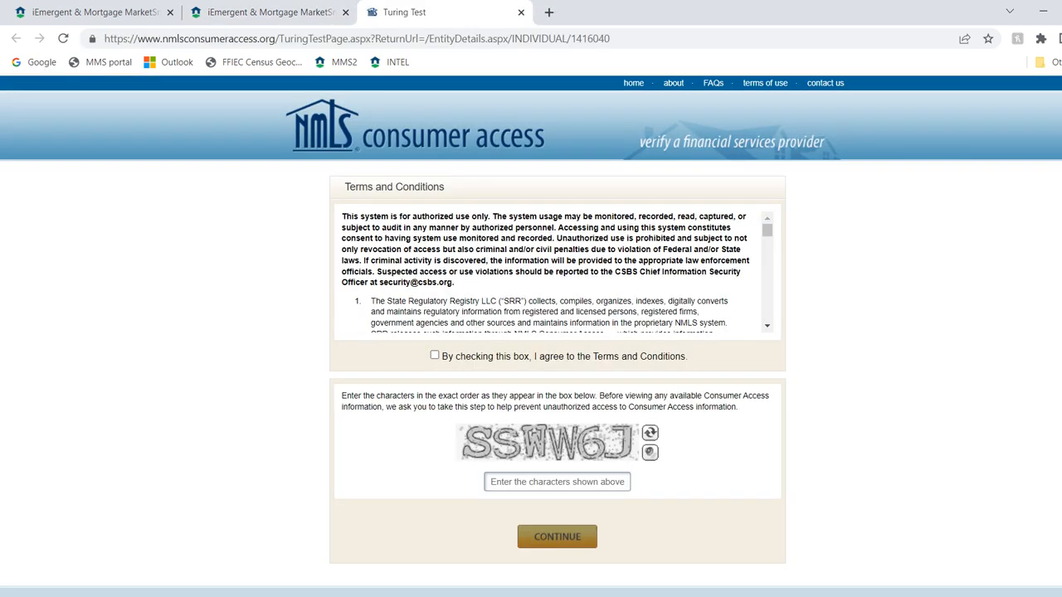
# Accept the NMLS Consumer Access Terms and Conditions and submit the CAPTCHA characters to reach the loan officer's record
pyautogui.click(435, 355)
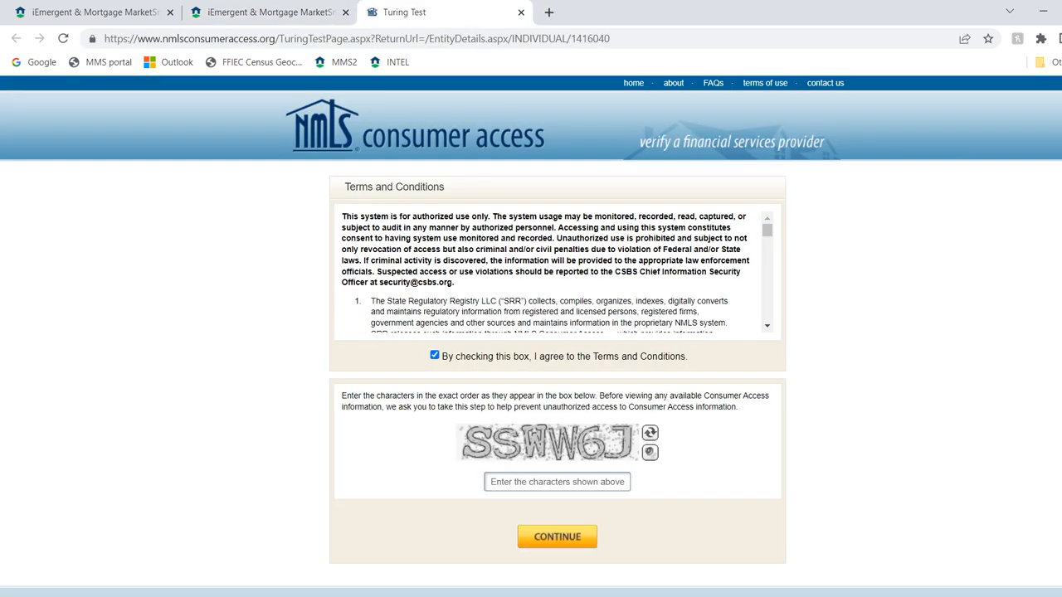
pyautogui.click(557, 481)
pyautogui.write('SSW')
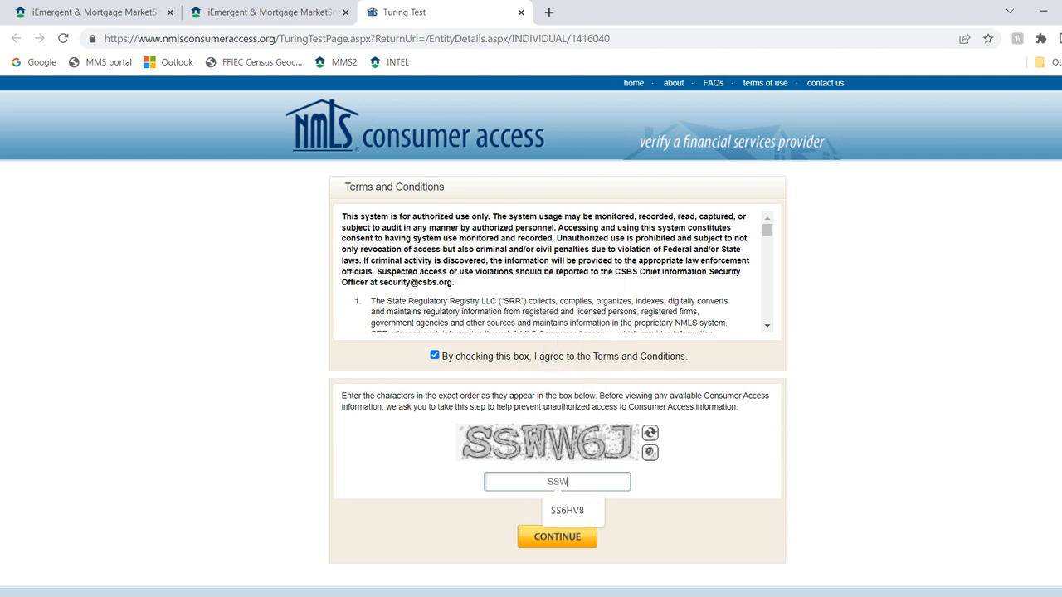
pyautogui.write('WE.')
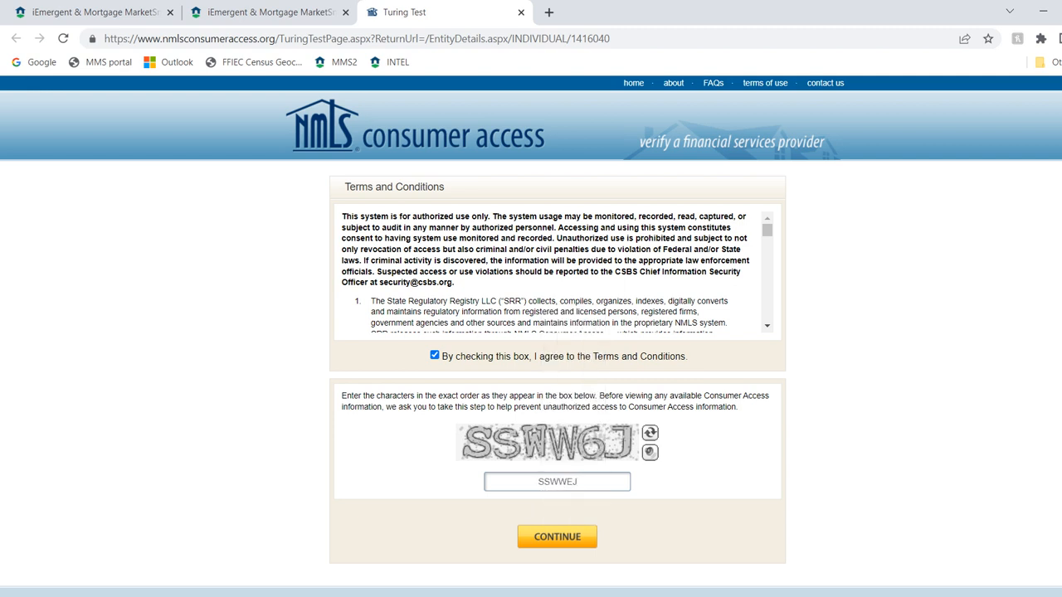
pyautogui.press('Return')
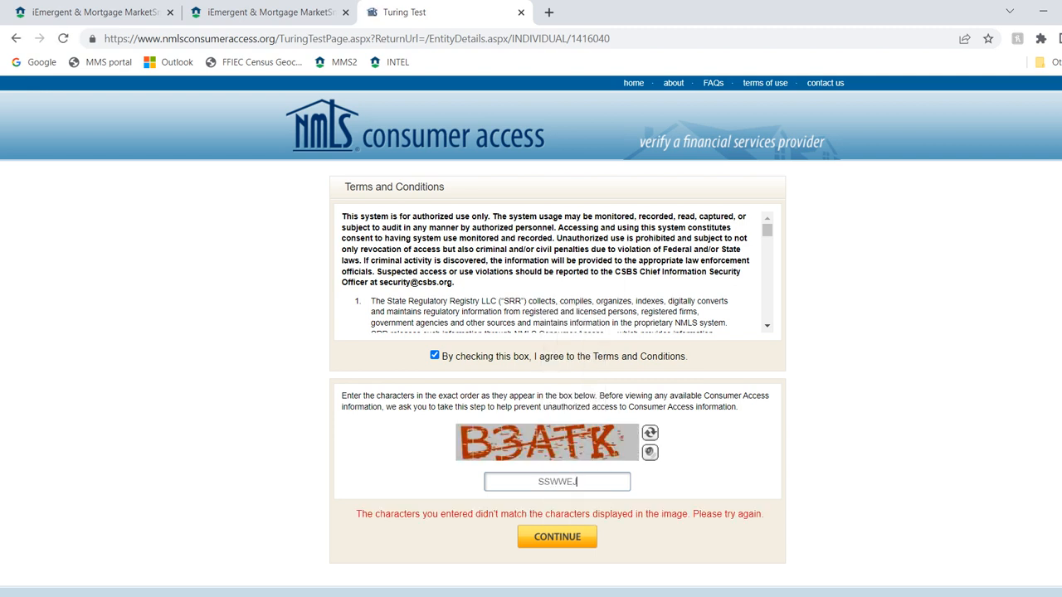
pyautogui.write('B3ATK')
pyautogui.press('Return')
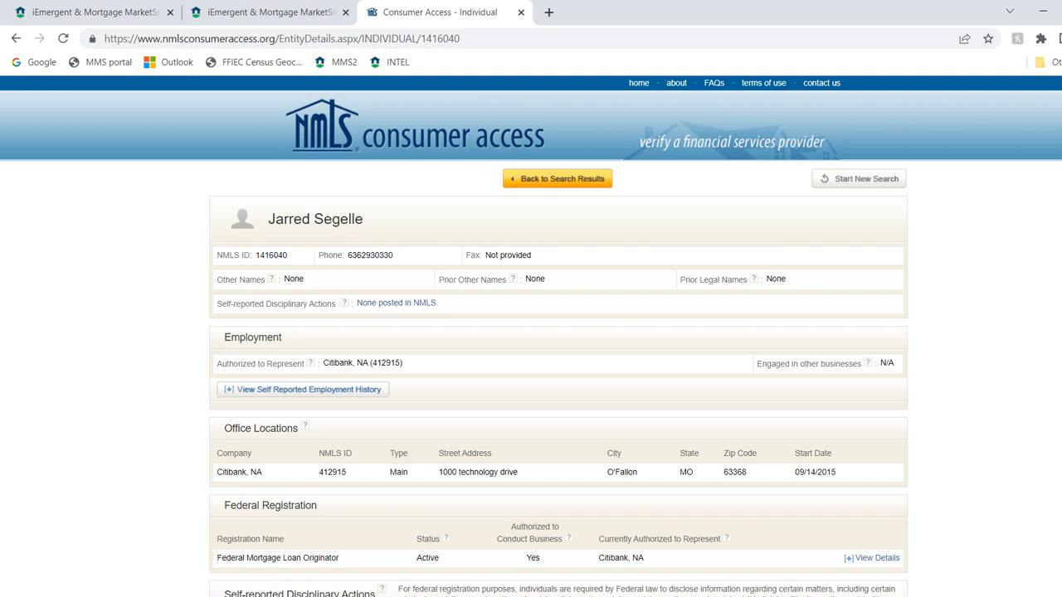
# Check the loan officer's phone number and self-reported employment history, and close the NMLS and loan officer pages
pyautogui.moveTo(393, 256); pyautogui.dragTo(348, 256)
pyautogui.click(308, 389)
pyautogui.scroll(-3, 309, 389)
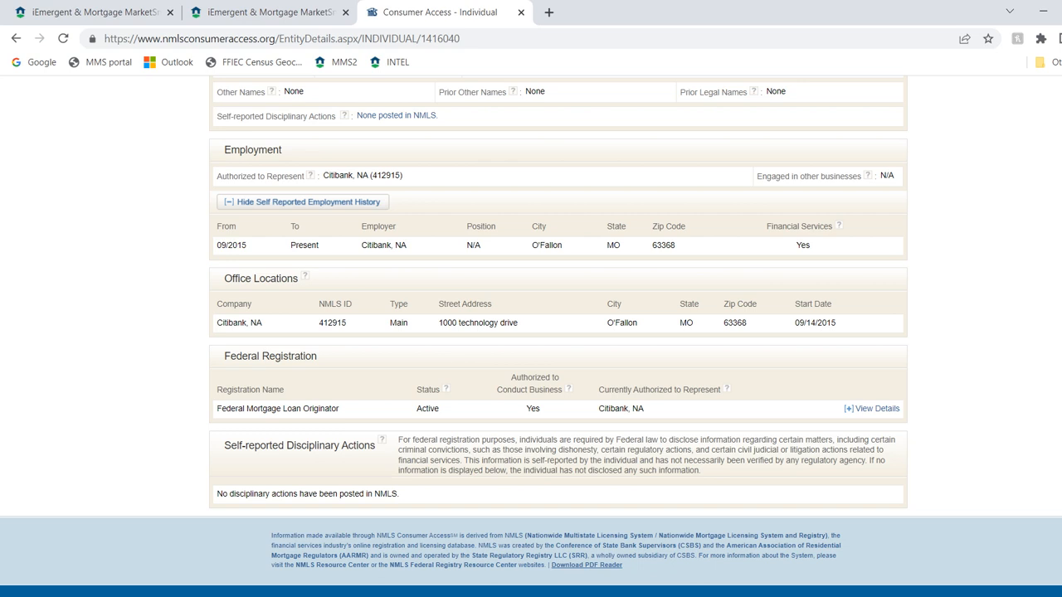
pyautogui.scroll(3, 531, 332)
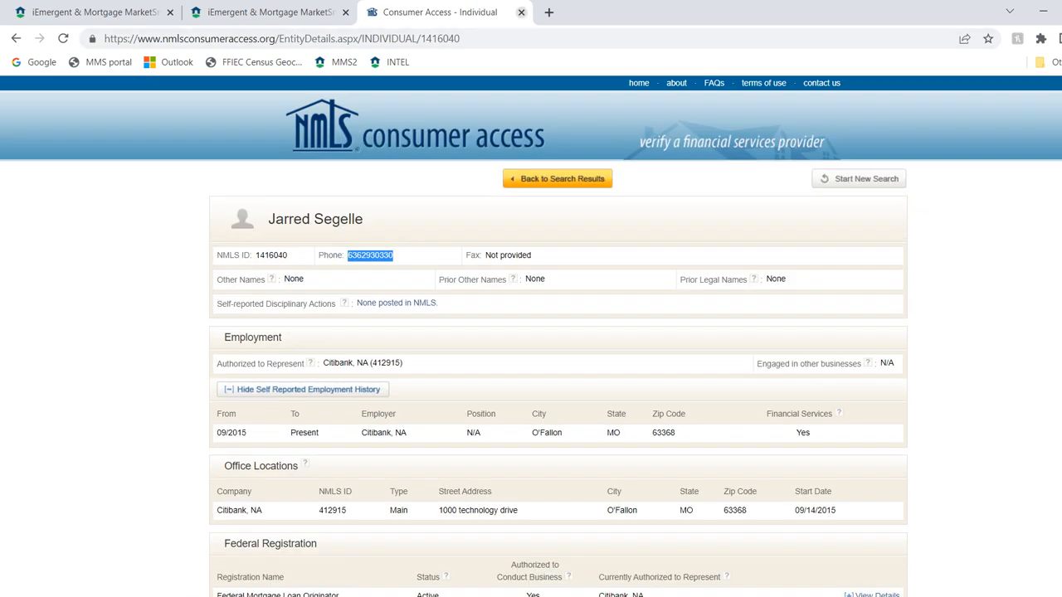
pyautogui.click(521, 12)
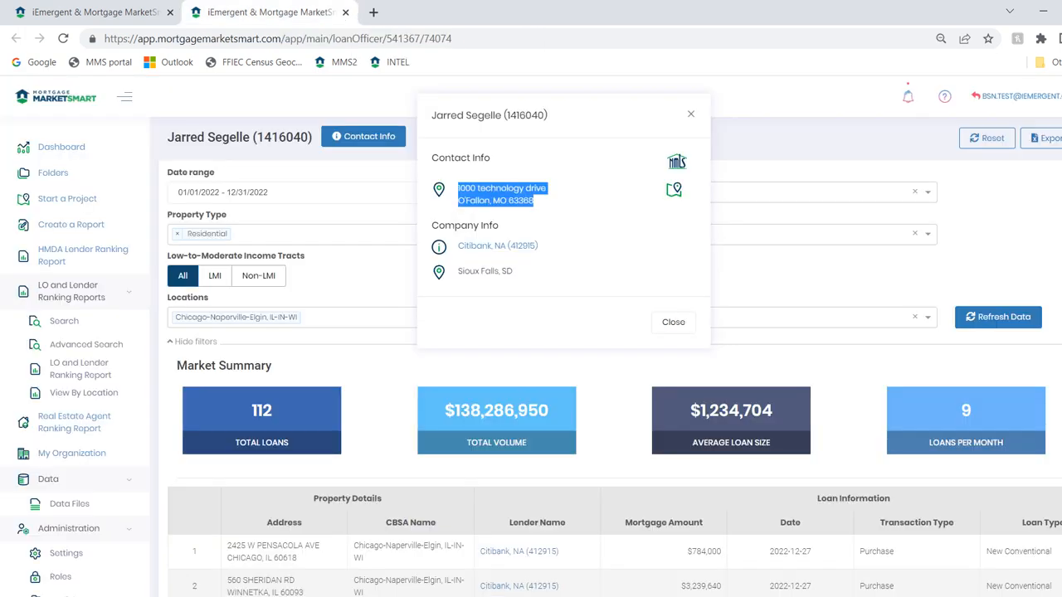
pyautogui.click(346, 11)
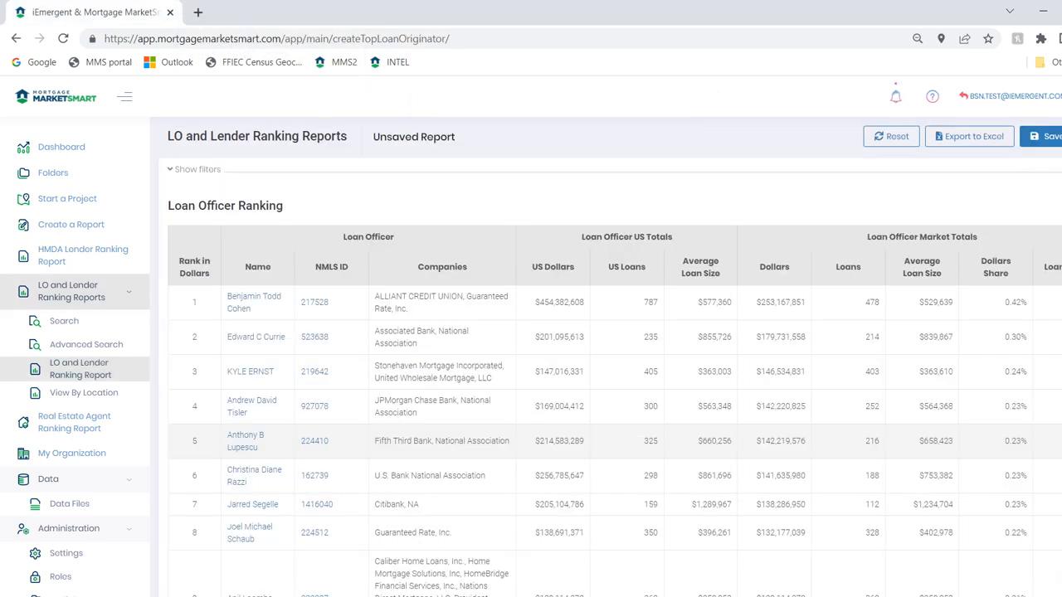
# Show the ranking report's filters, rank the loan officers by Loans and review the reordered list
pyautogui.scroll(1, 614, 374)
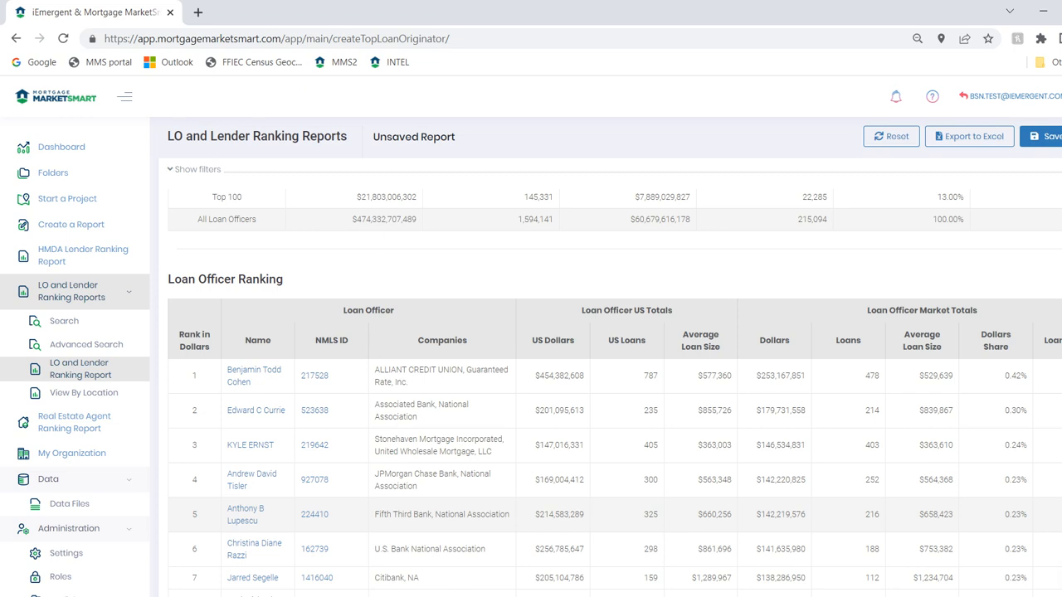
pyautogui.click(196, 169)
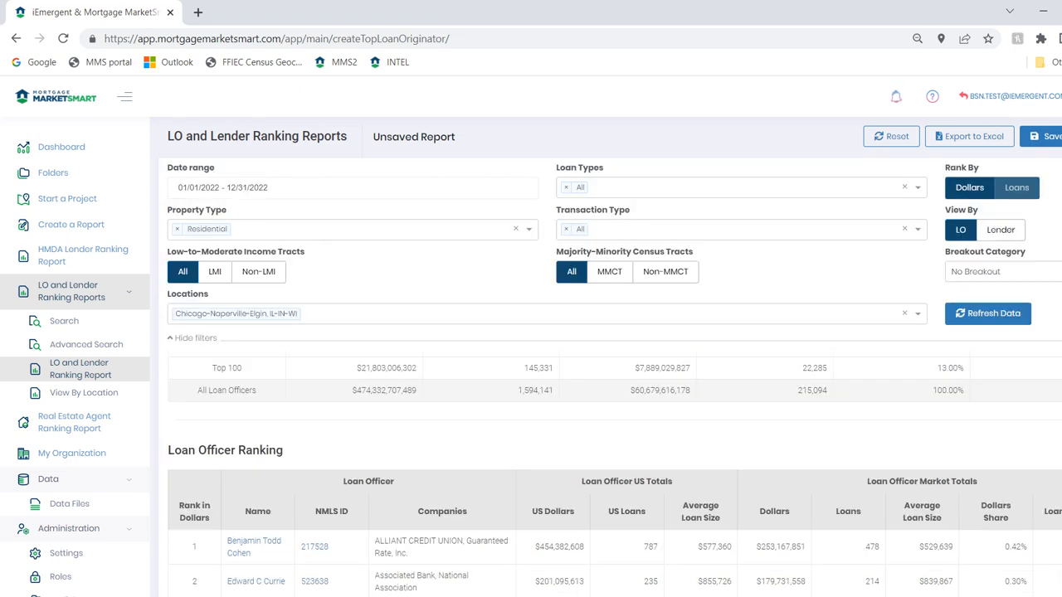
pyautogui.click(1016, 187)
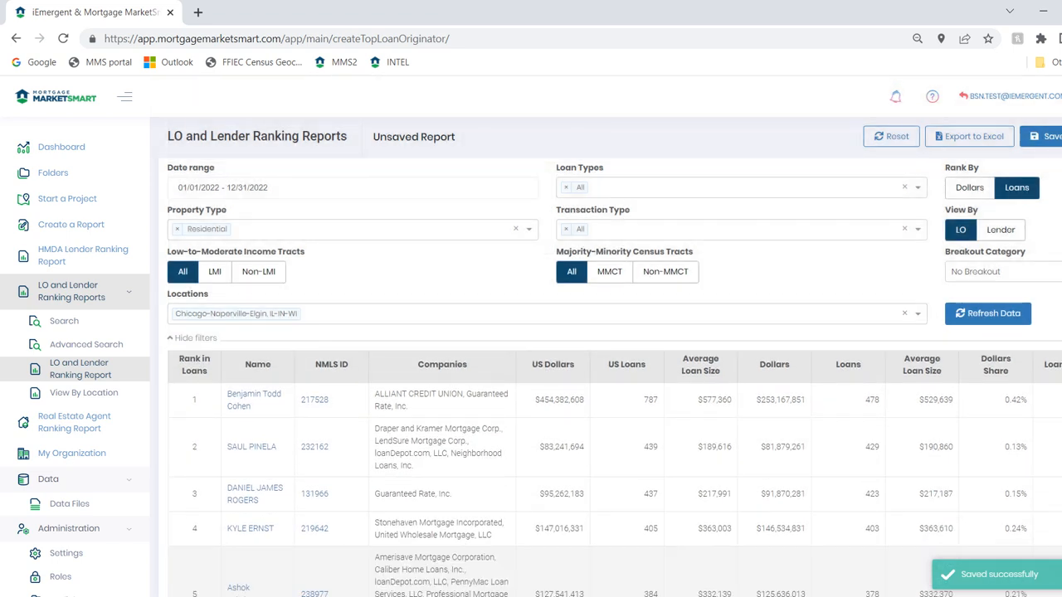
pyautogui.scroll(-1, 613, 465)
pyautogui.scroll(1, 613, 465)
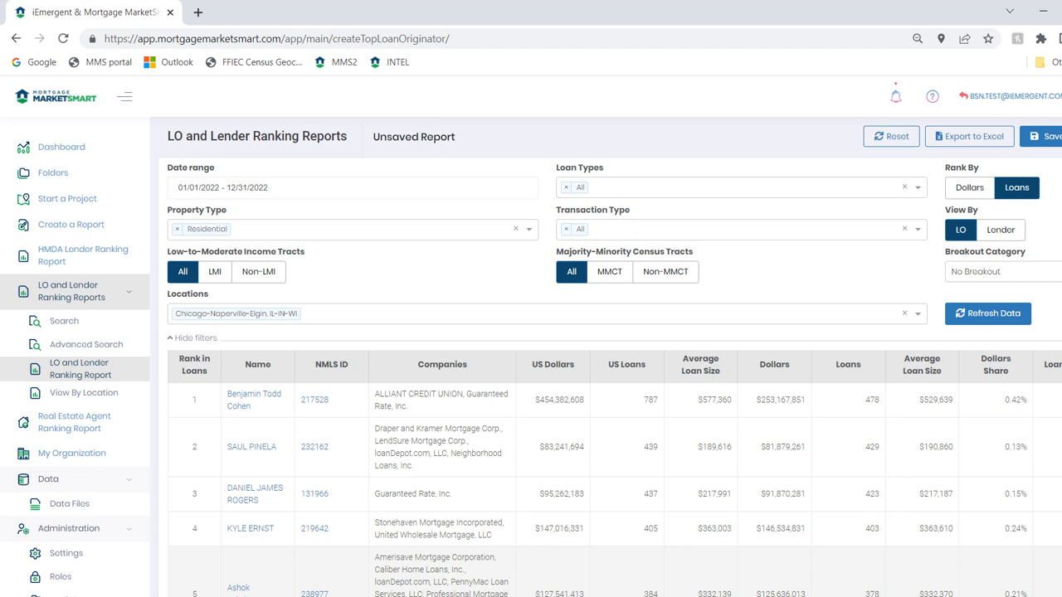
# Set the Breakout Category to LMI and refresh the report data
pyautogui.click(1020, 273)
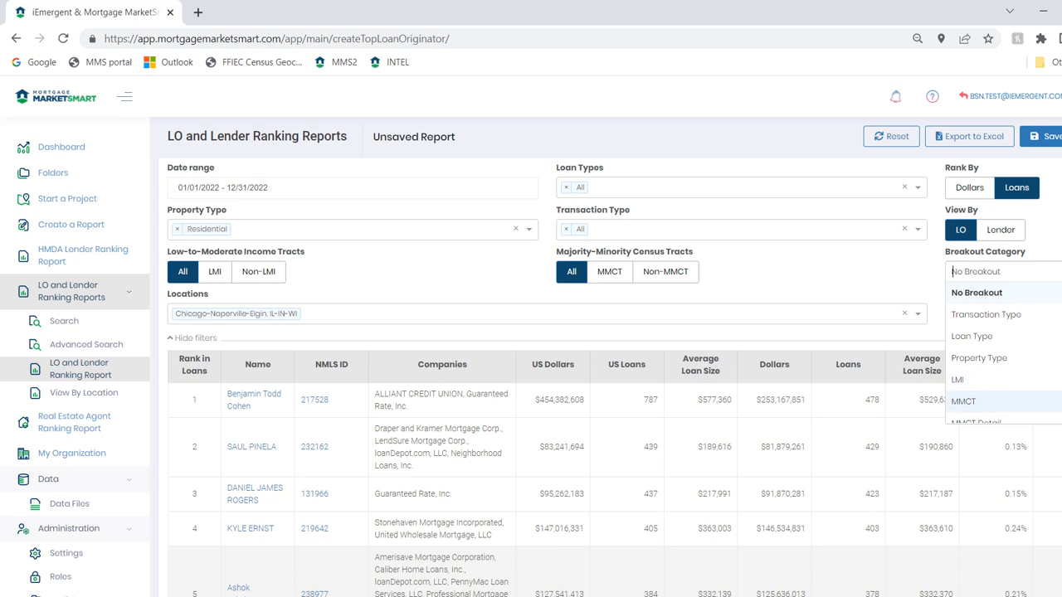
pyautogui.press('Down')
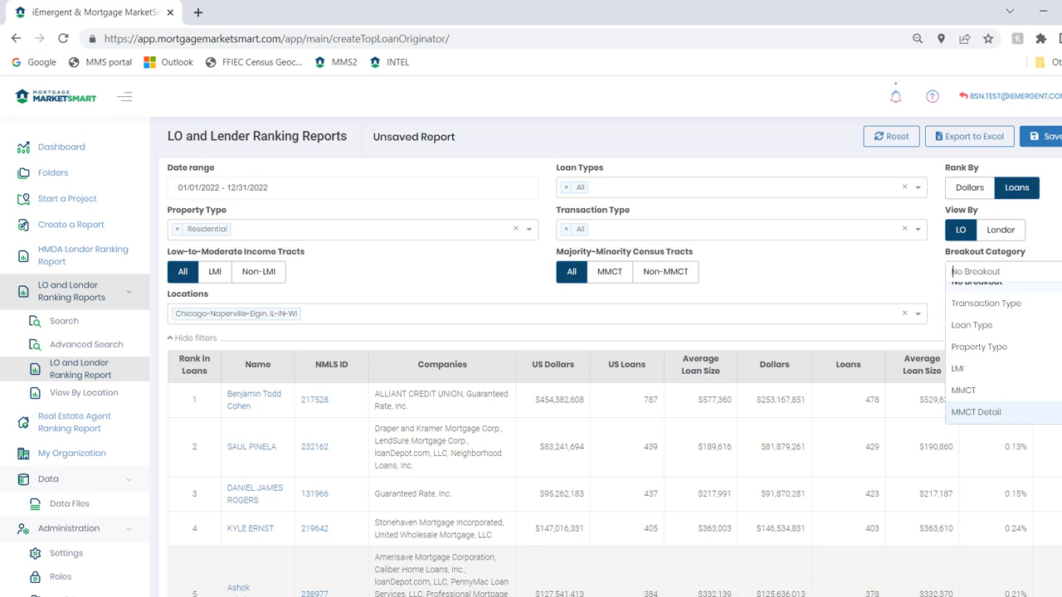
pyautogui.press('Up')
pyautogui.press('Up')
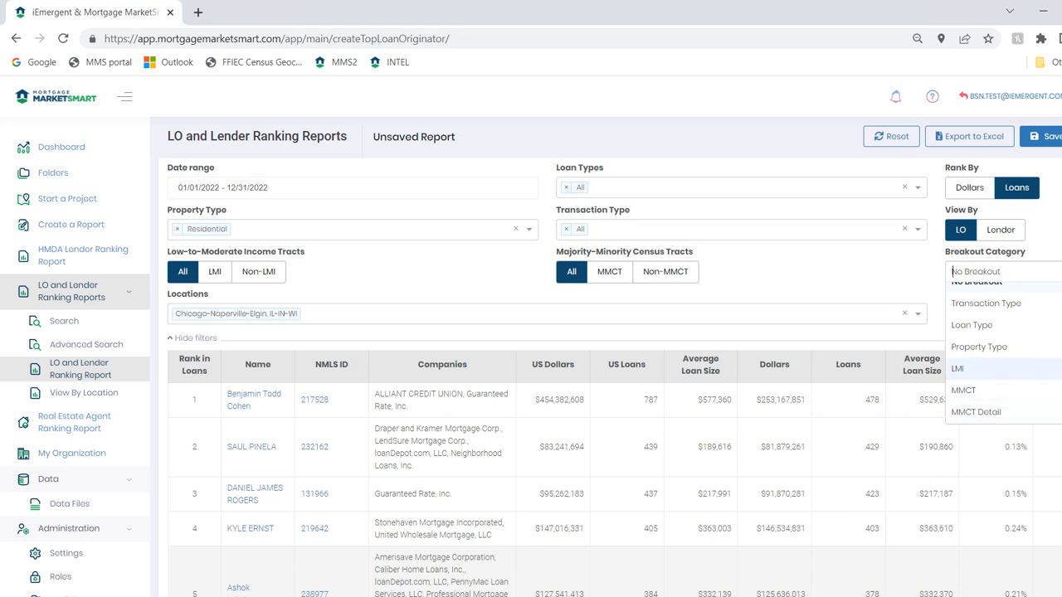
pyautogui.click(979, 369)
pyautogui.click(987, 313)
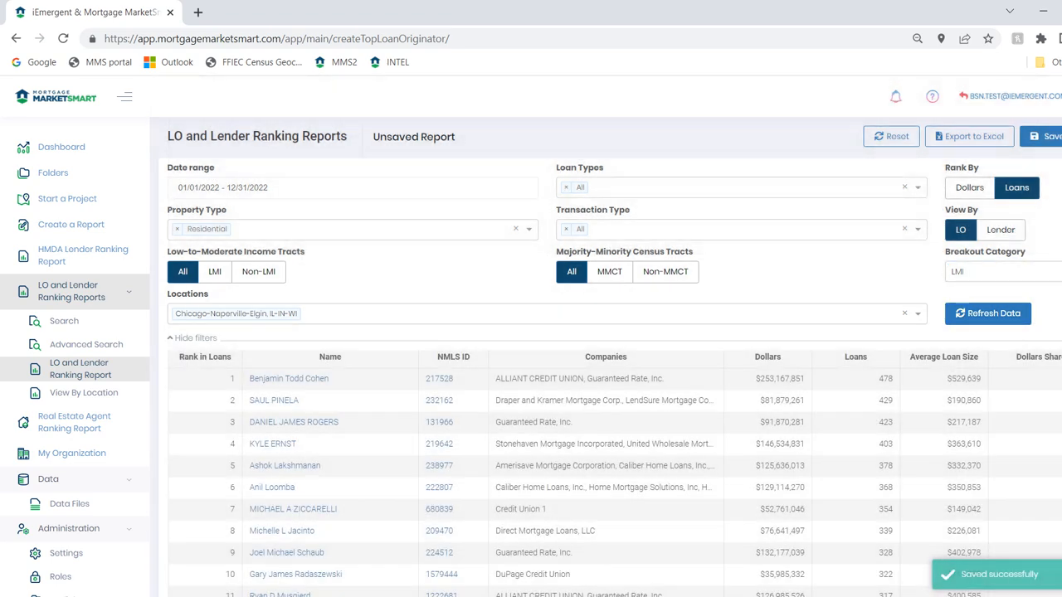
# Review the market totals and LMI breakout columns, highlighting the top-ranked loan officer's Loan Penetration Rate
pyautogui.scroll(-1, 614, 465)
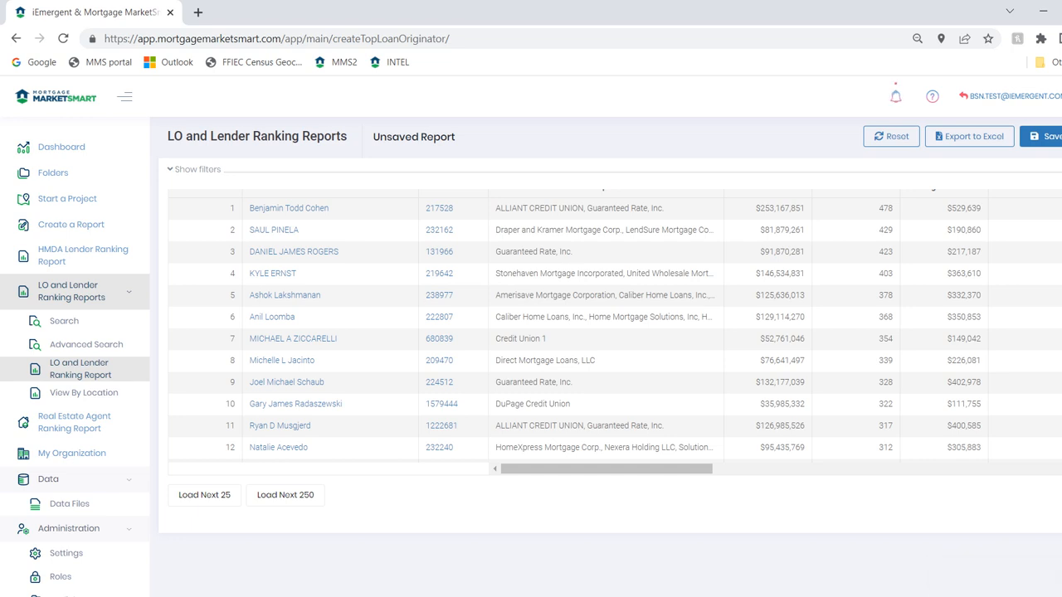
pyautogui.scroll(1, 610, 374)
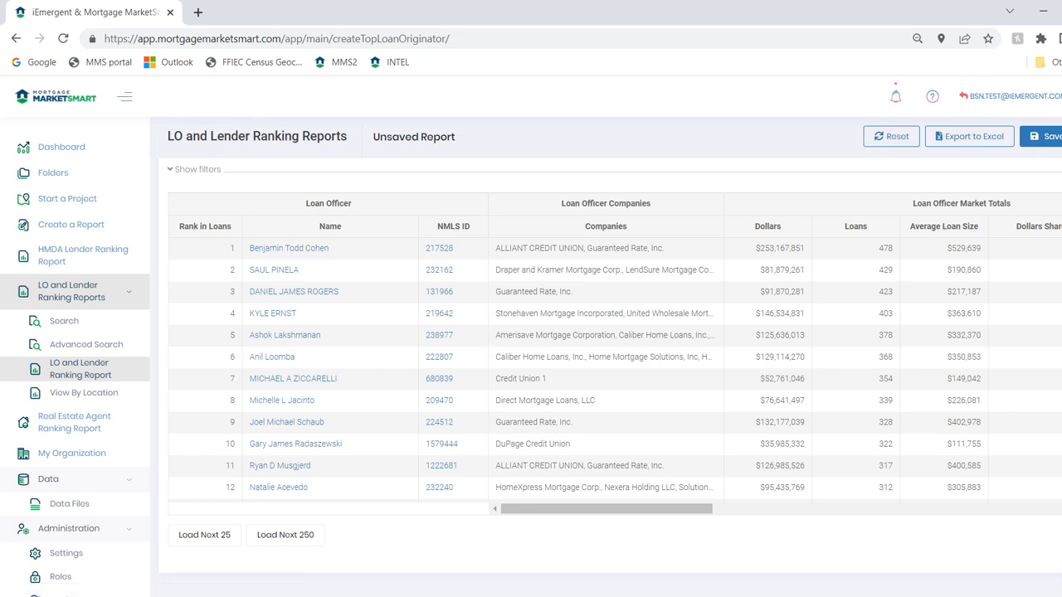
pyautogui.moveTo(607, 508); pyautogui.dragTo(737, 508)
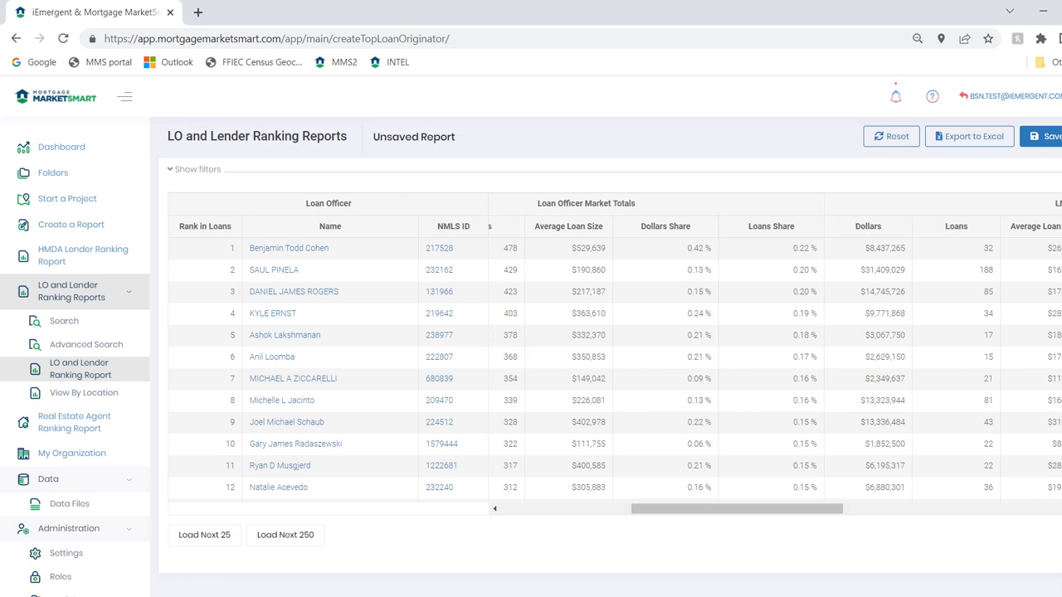
pyautogui.moveTo(736, 509); pyautogui.dragTo(815, 509)
pyautogui.doubleClick(1050, 248)
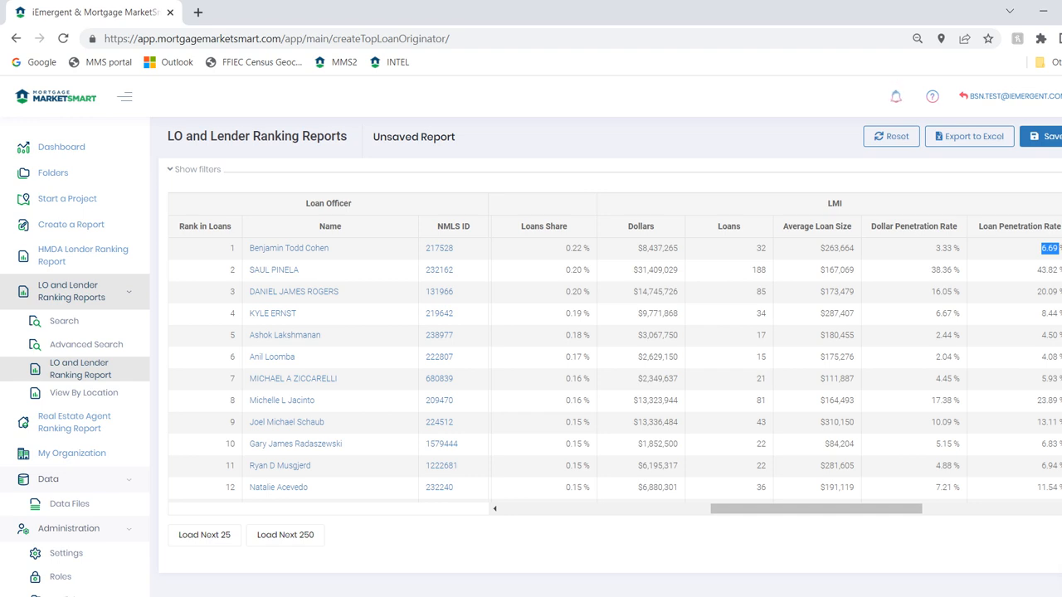
# Scan the LMI penetration rates of the lower-ranked loan officers and highlight the 14th-ranked officer's Loan Penetration Rate
pyautogui.scroll(-2, 614, 369)
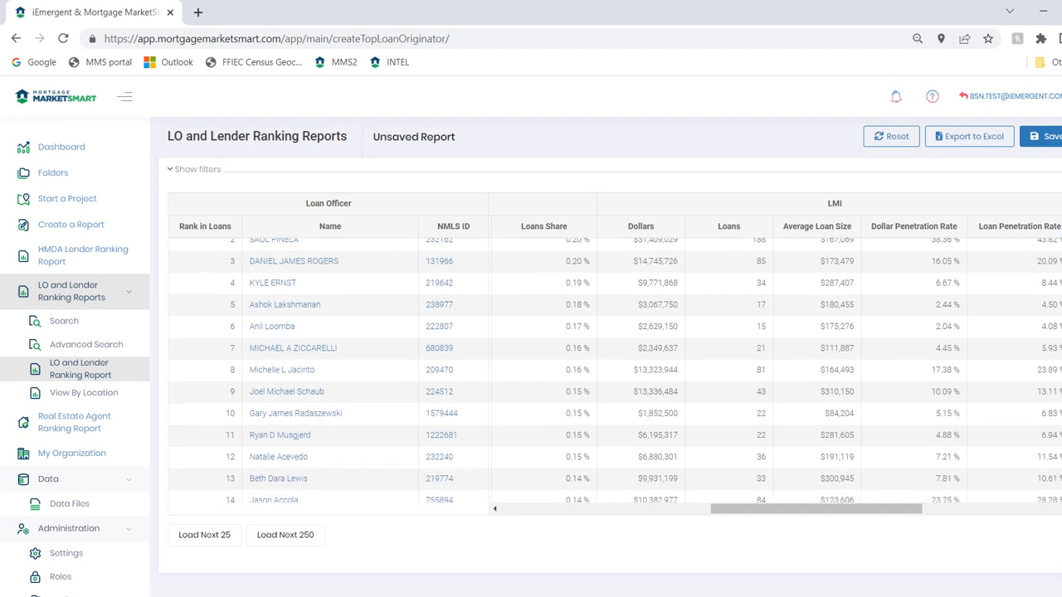
pyautogui.scroll(-4, 614, 369)
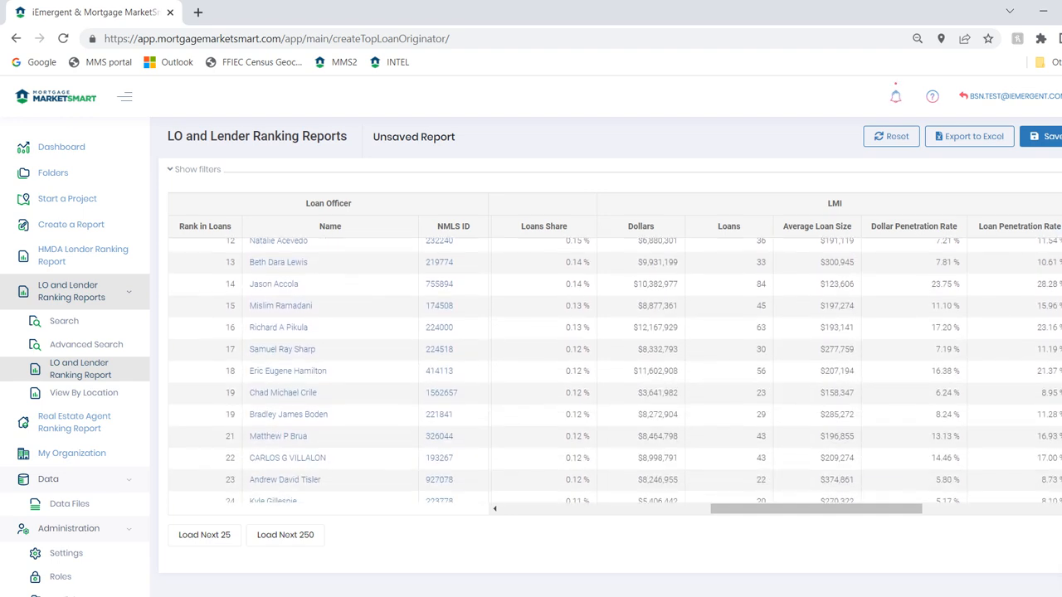
pyautogui.scroll(3, 613, 369)
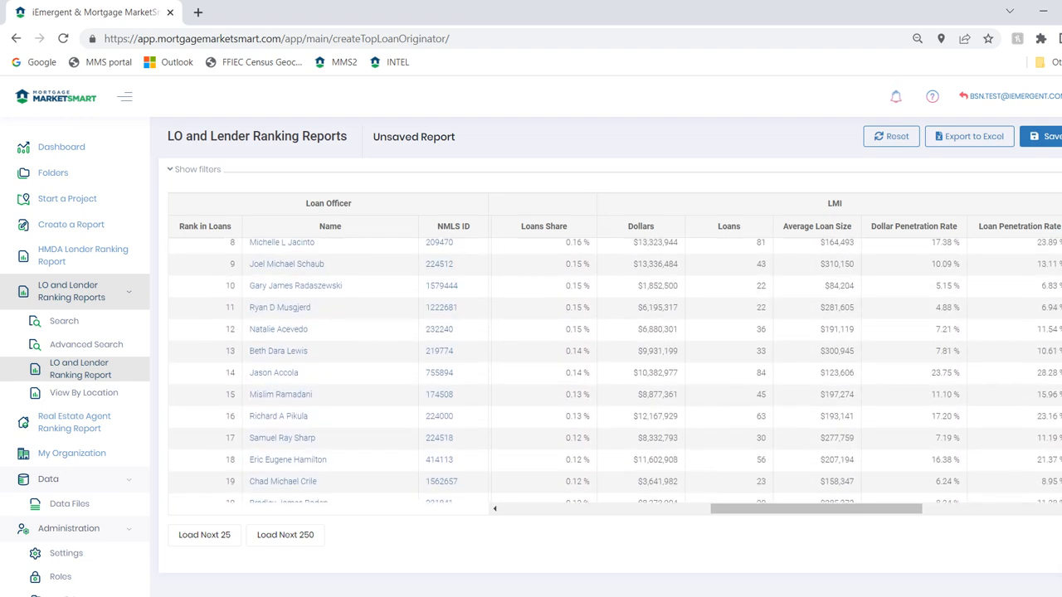
pyautogui.doubleClick(1048, 407)
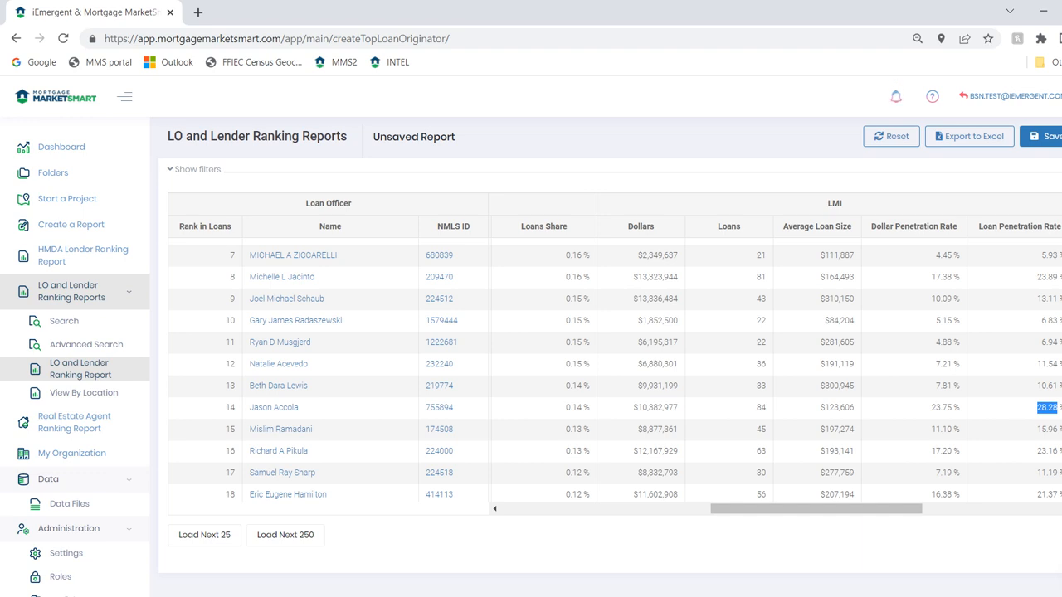
pyautogui.scroll(2, 614, 373)
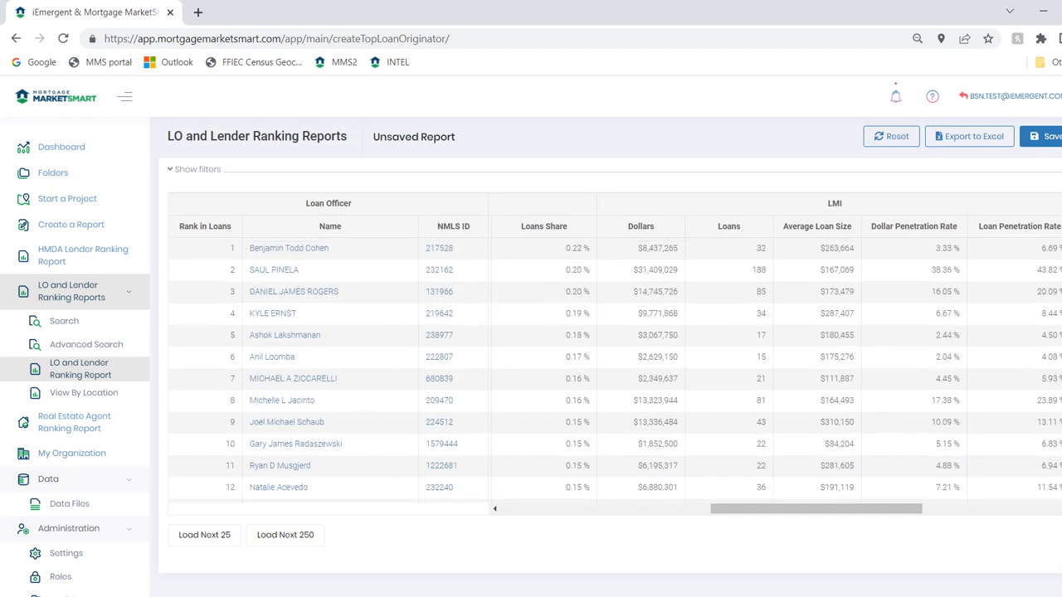
# Show the report filters and look over the available Breakout Category options
pyautogui.click(197, 169)
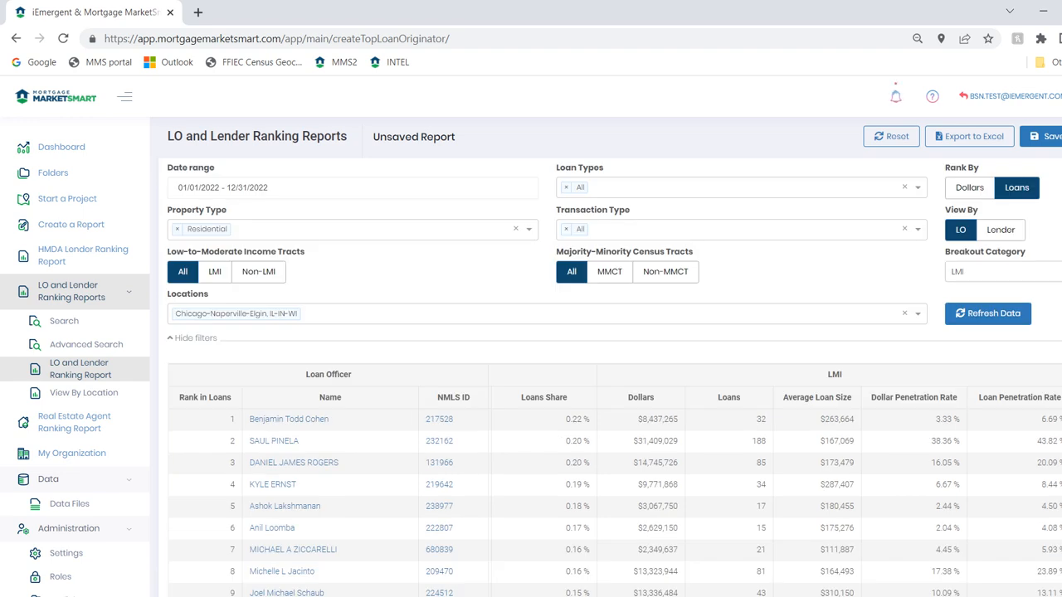
pyautogui.click(1029, 272)
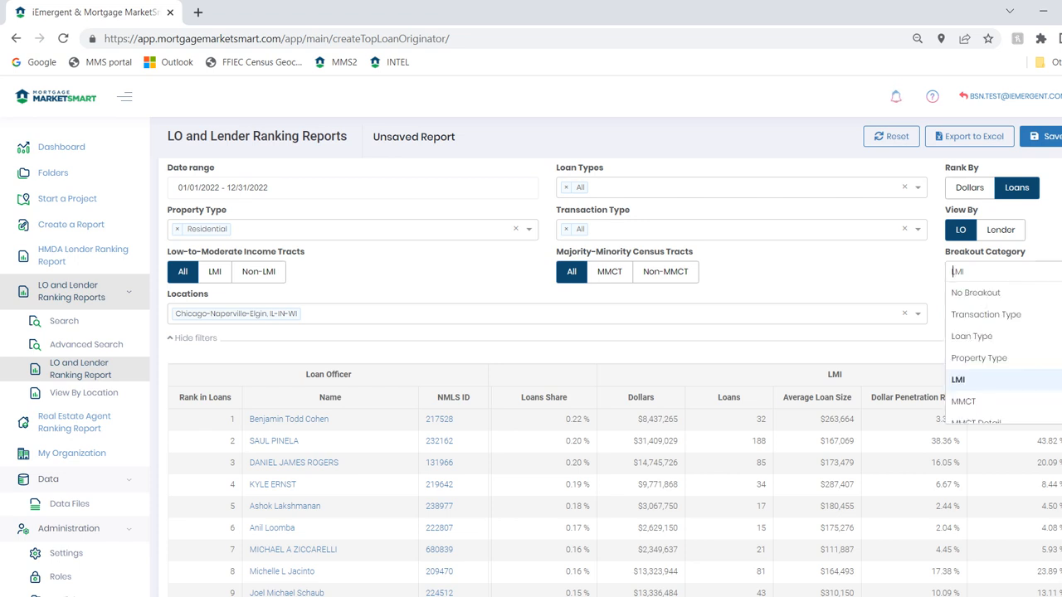
pyautogui.press('Escape')
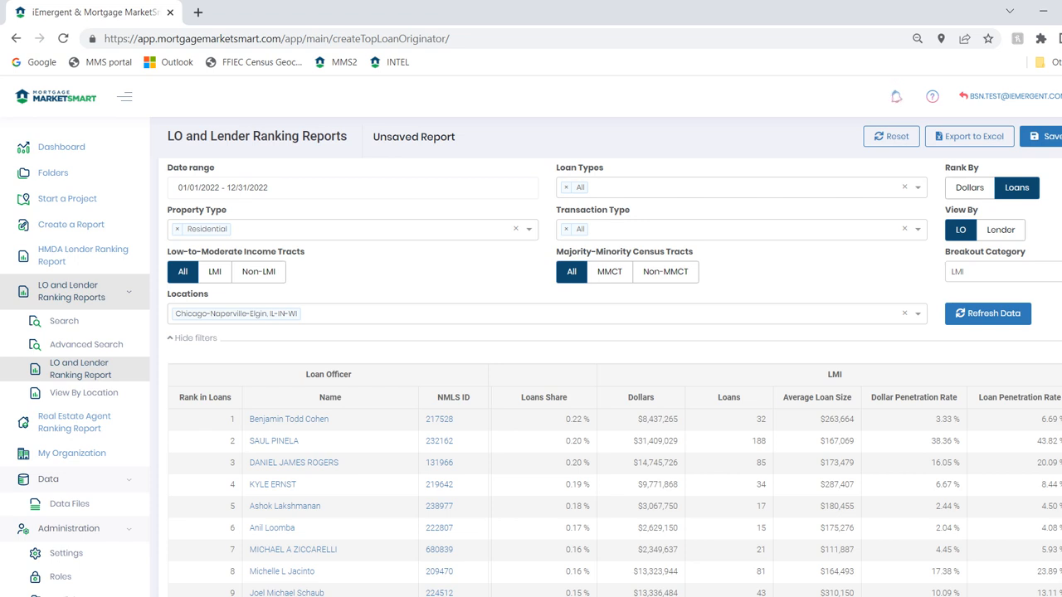
# Export the report to Excel as TopLOs_inCHicago_in2022_forLMI in the company Root_Folder
pyautogui.click(969, 136)
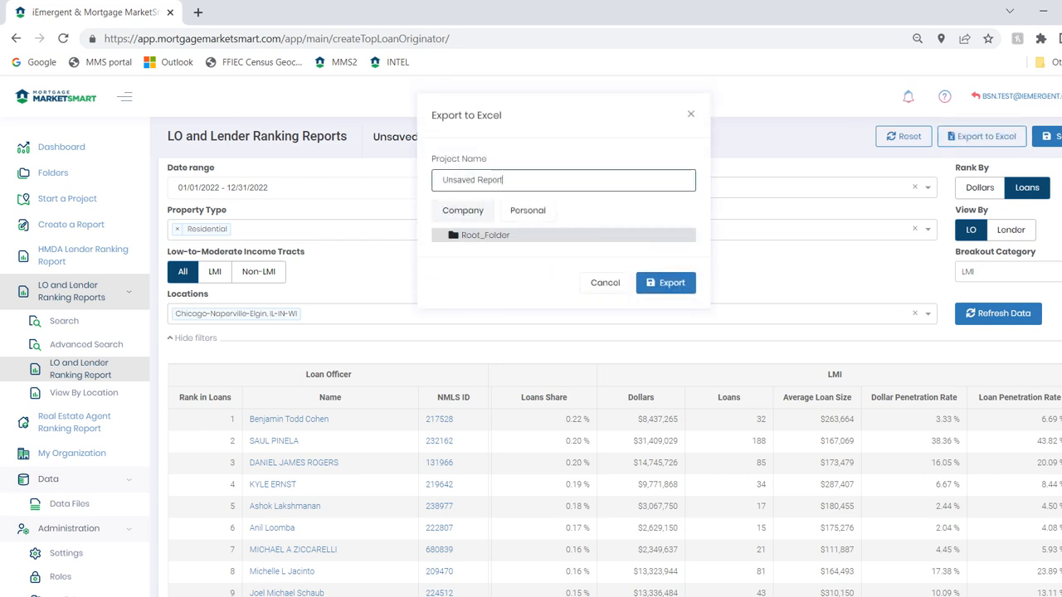
pyautogui.tripleClick(475, 180)
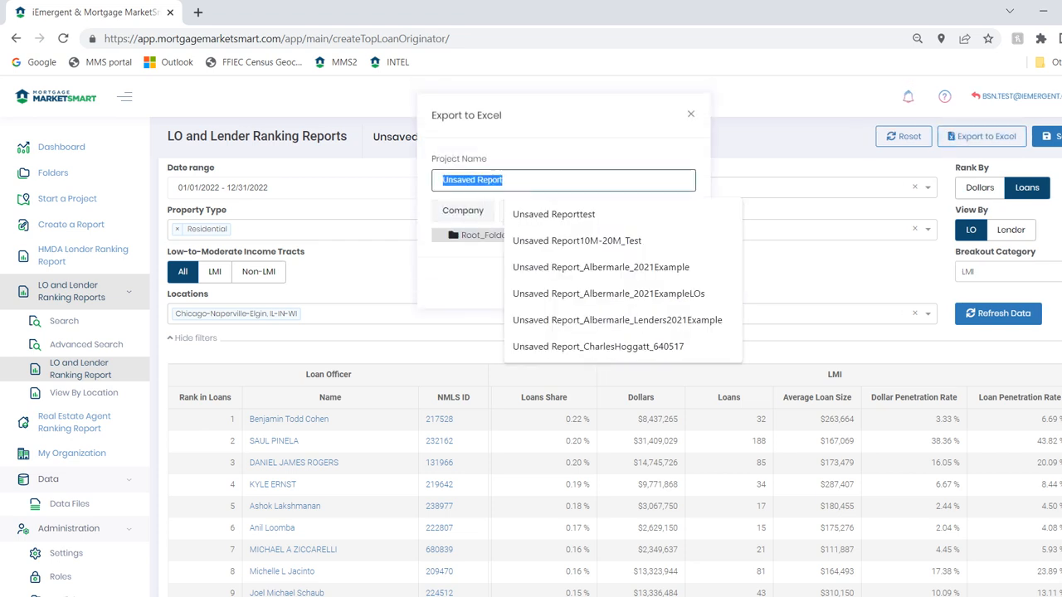
pyautogui.write('TopL')
pyautogui.press('BackSpace')
pyautogui.press('BackSpace')
pyautogui.press('BackSpace')
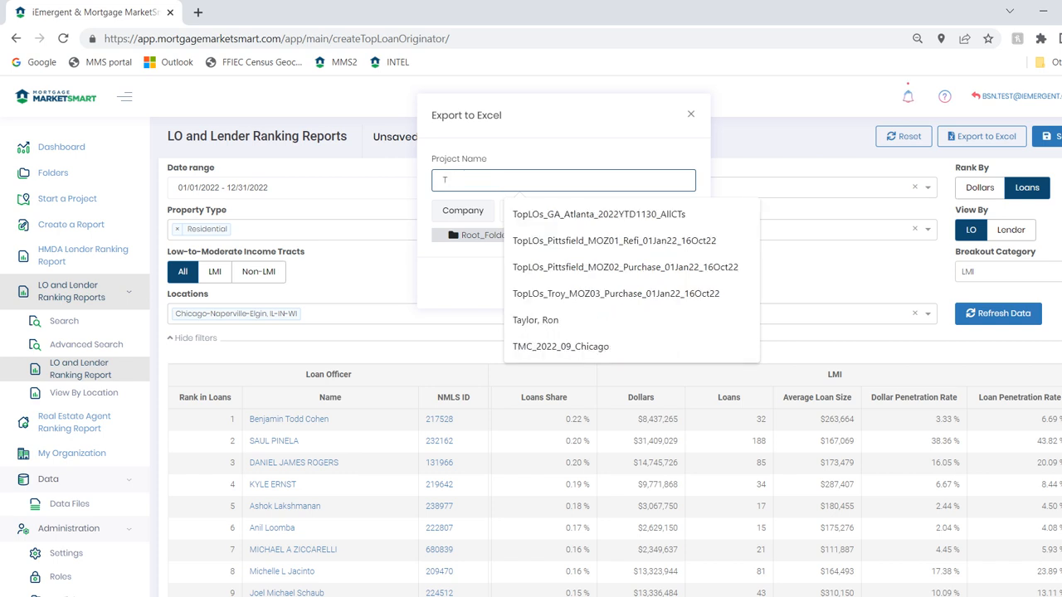
pyautogui.write('opLOs_')
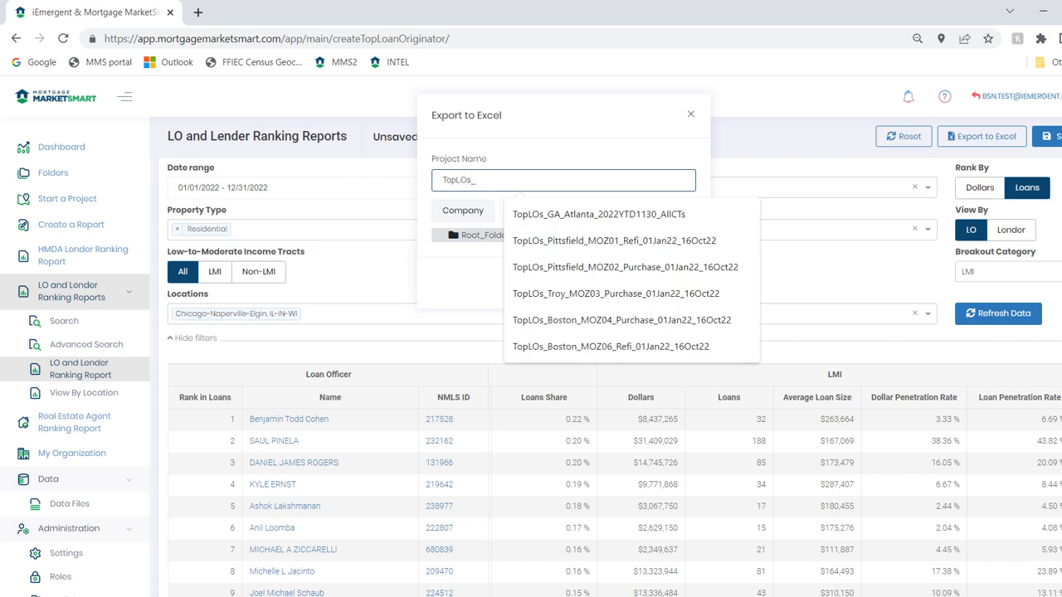
pyautogui.write('inCHicago_in')
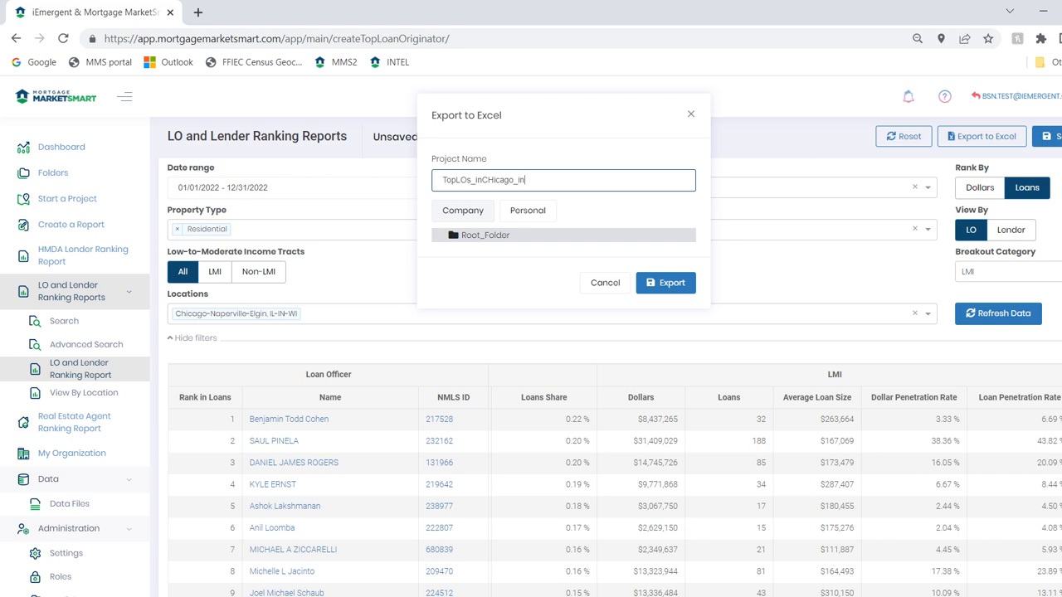
pyautogui.write('2022_forLMI')
pyautogui.press('Return')
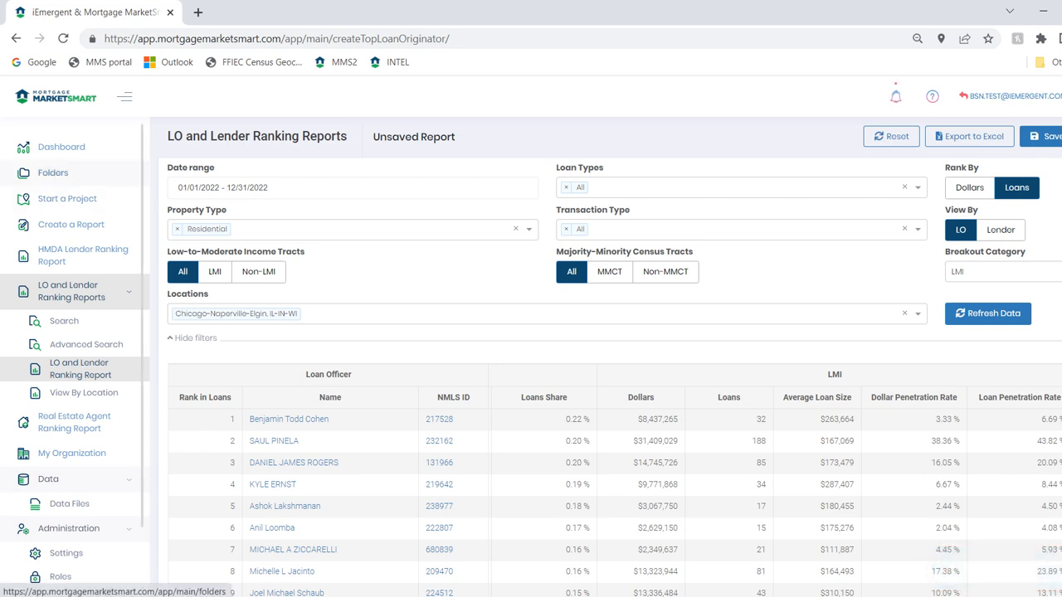
# Open the company Root_Folder among the saved items and reload it to look for the exported report
pyautogui.click(52, 173)
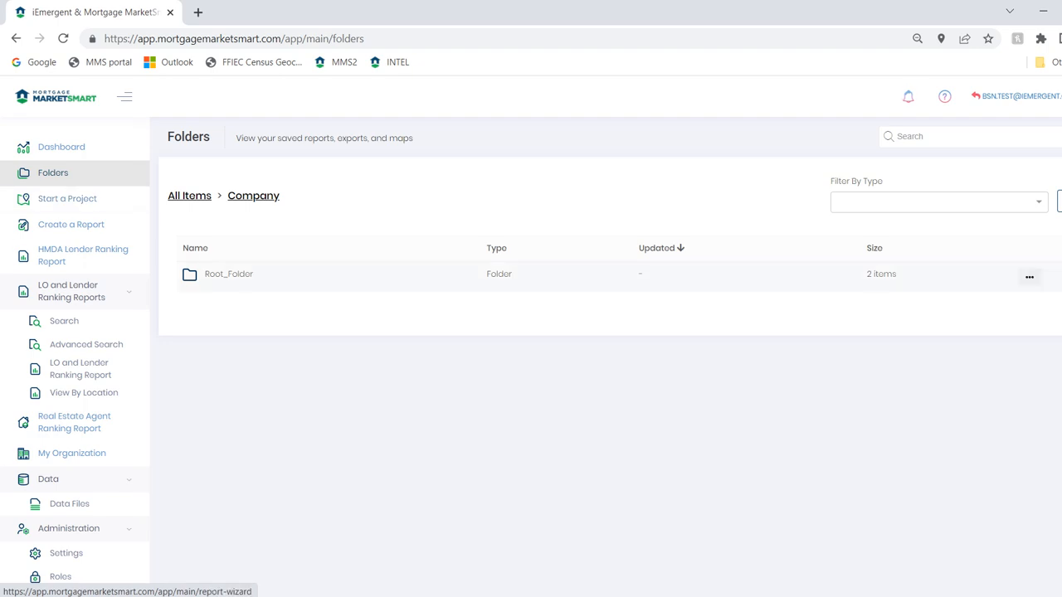
pyautogui.click(229, 275)
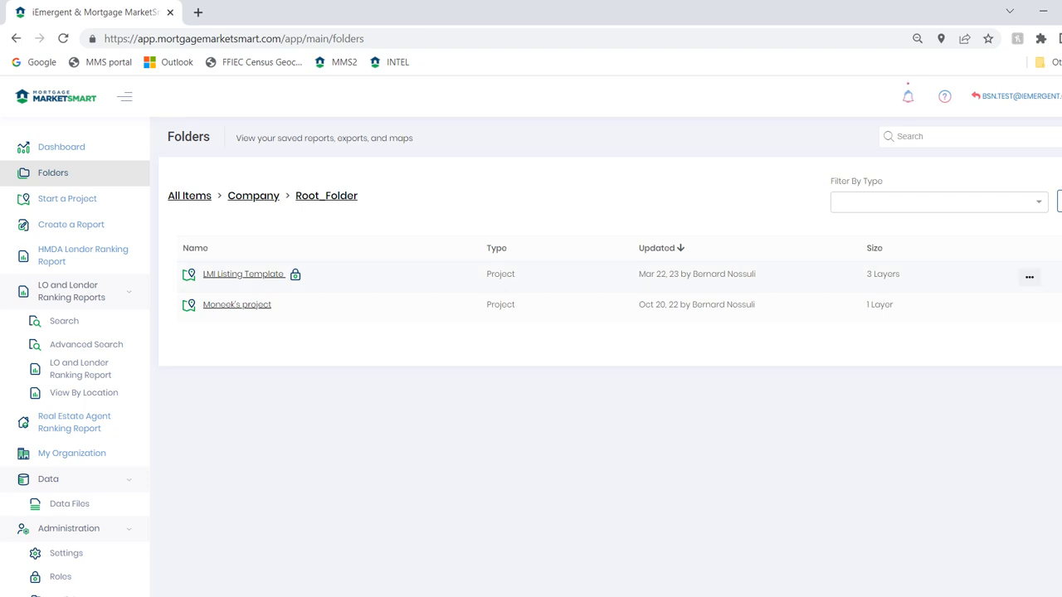
pyautogui.click(358, 39)
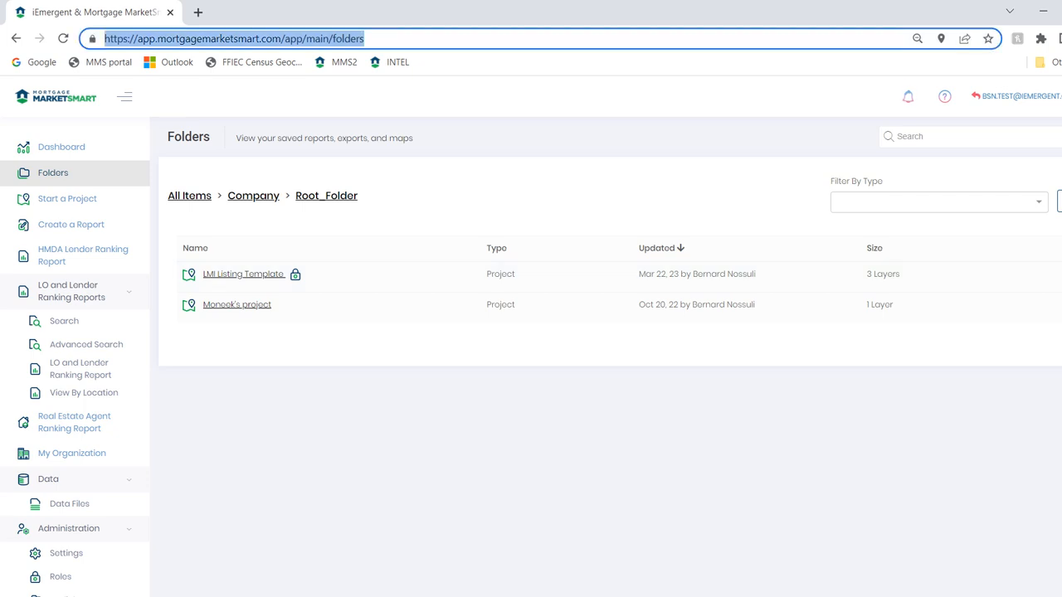
pyautogui.press('Return')
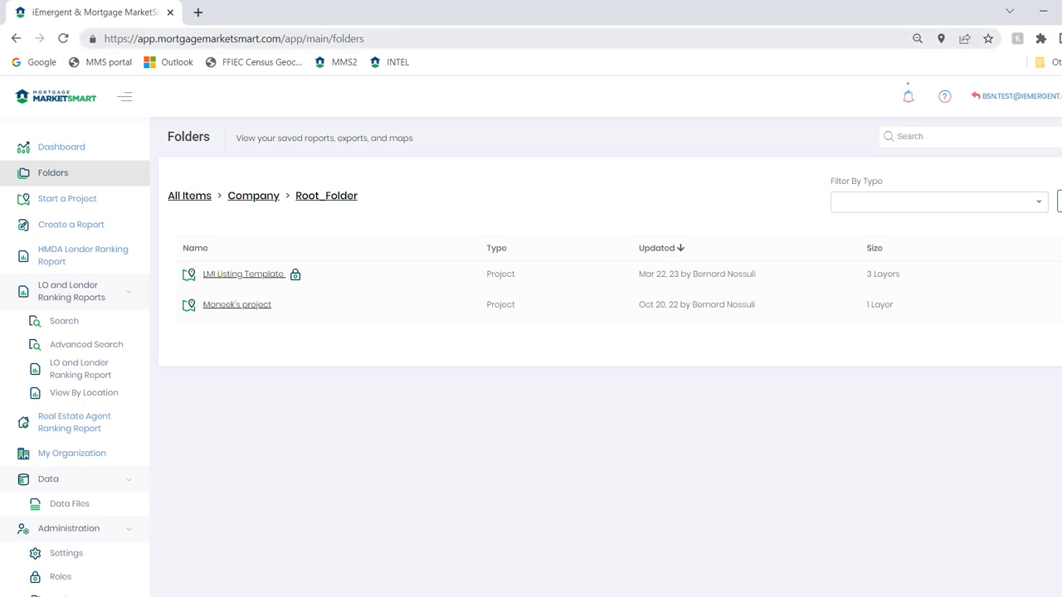
pyautogui.click(63, 38)
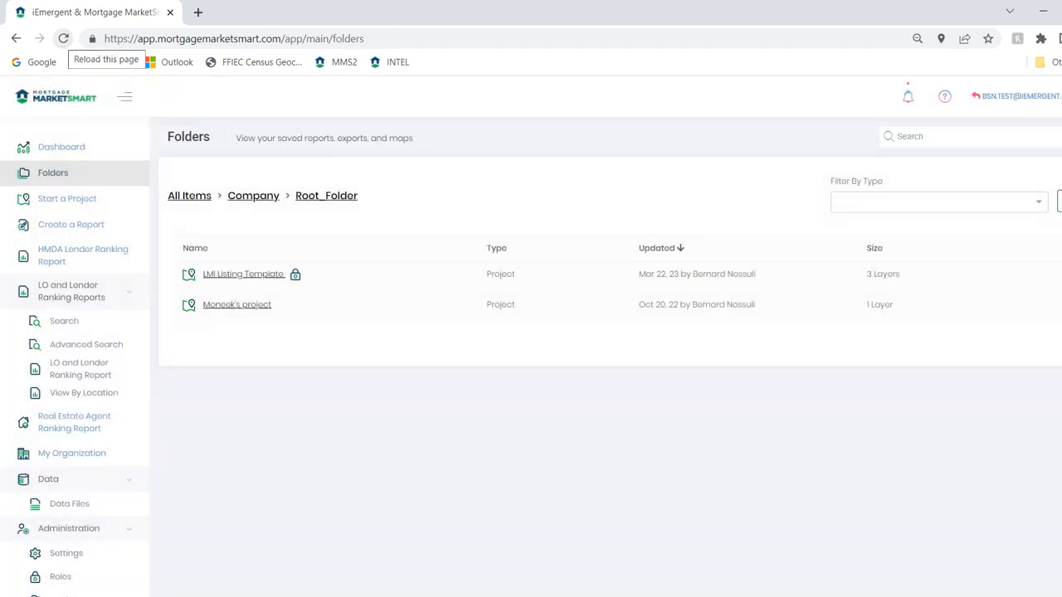
pyautogui.click(63, 38)
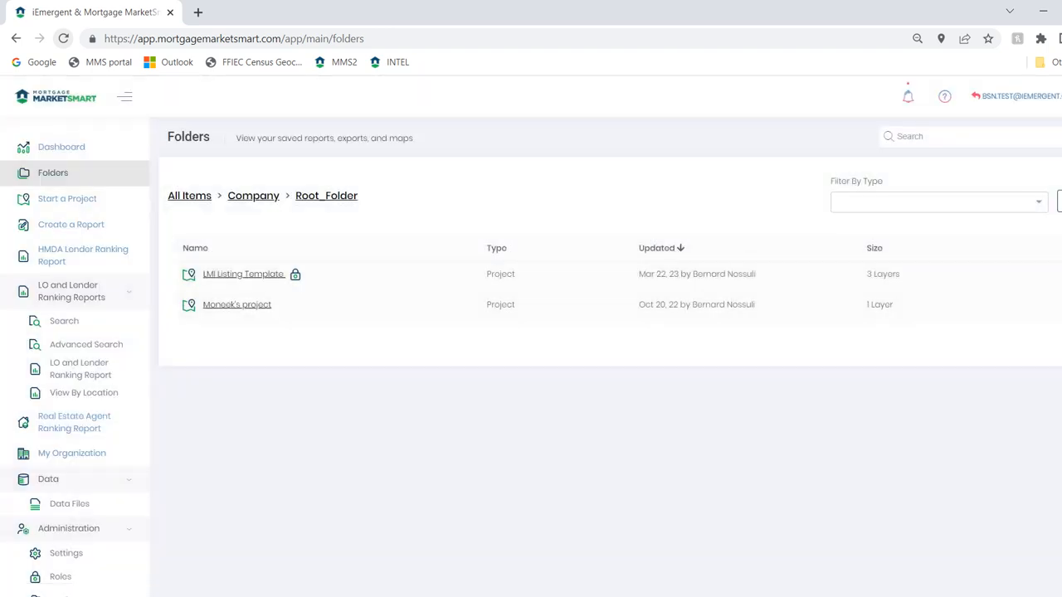
pyautogui.click(63, 39)
pyautogui.click(63, 38)
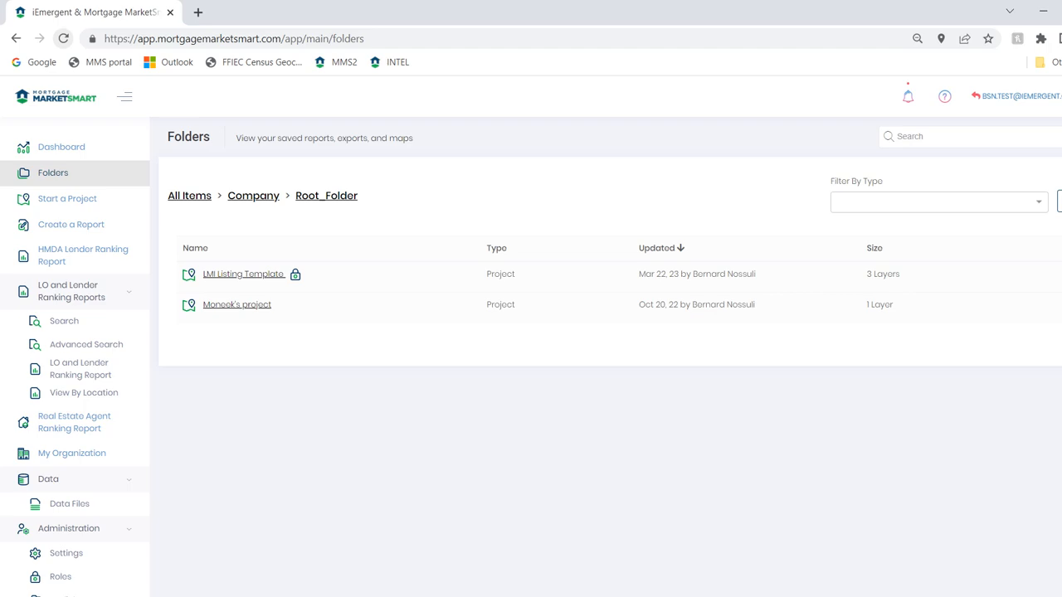
pyautogui.click(63, 39)
# Start a new project and open the Folders page from it in a separate browser tab
pyautogui.click(60, 146)
pyautogui.click(52, 173)
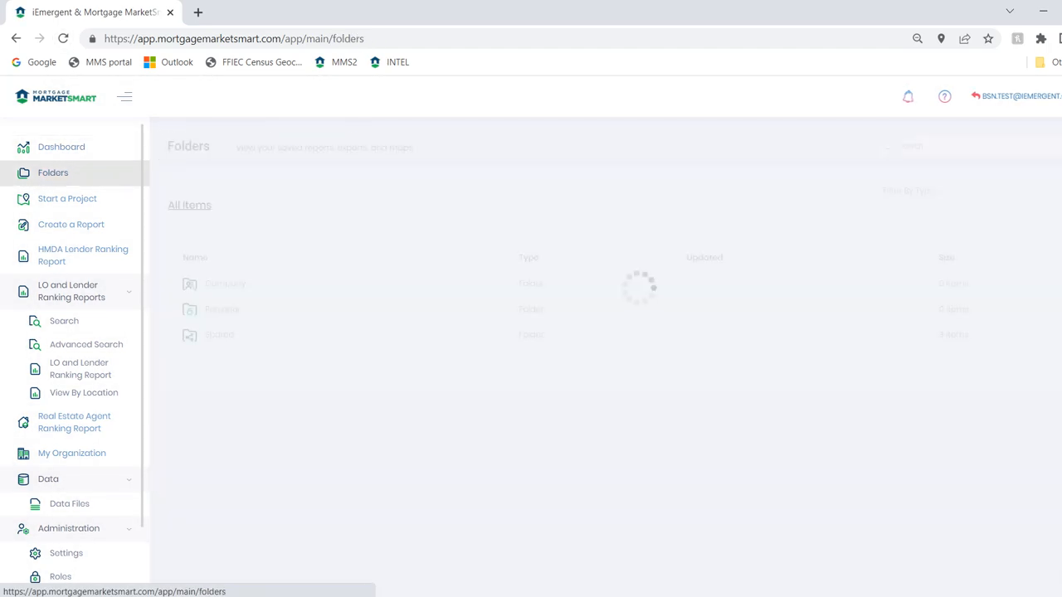
pyautogui.click(67, 198)
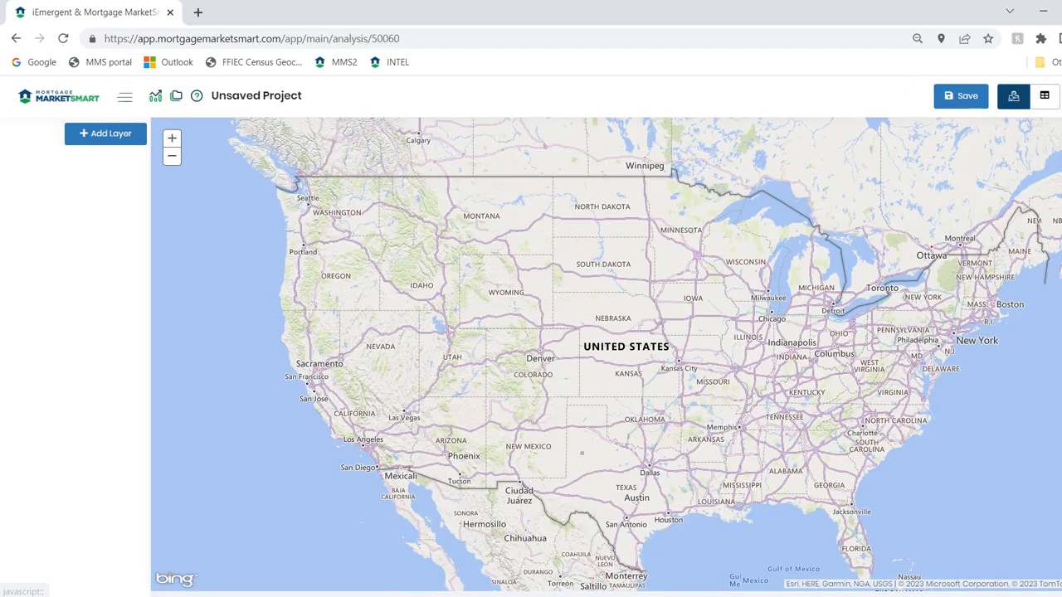
pyautogui.click(176, 97)
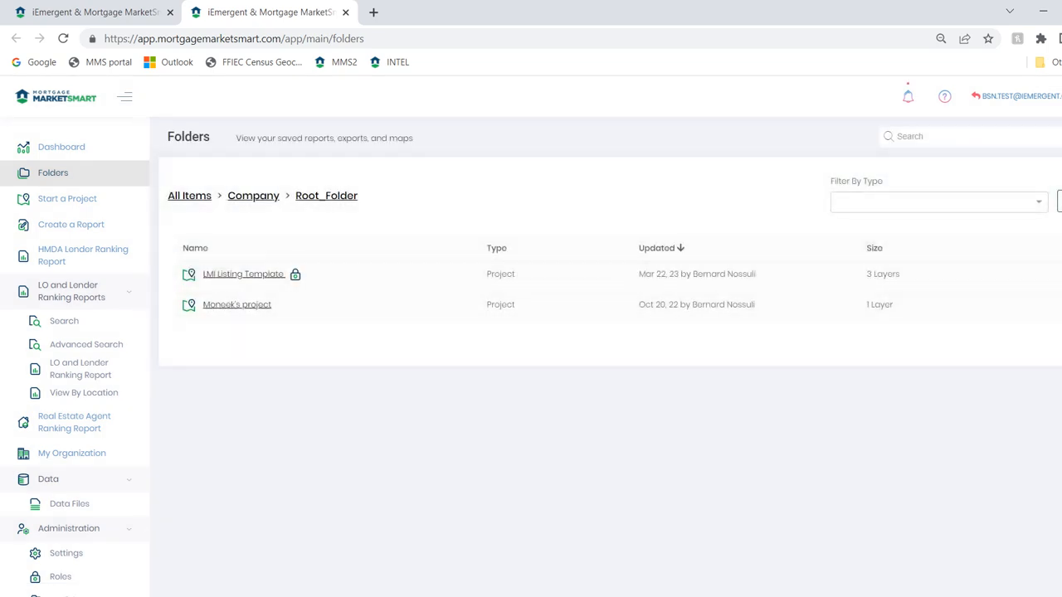
# Reopen Root_Folder from the Company folder and reload the page several times to check for the export
pyautogui.click(253, 196)
pyautogui.click(229, 275)
pyautogui.click(63, 38)
pyautogui.click(63, 38)
pyautogui.click(63, 38)
pyautogui.click(63, 38)
# Check the Personal folder for the export, and return to Root_Folder inside the Company folder
pyautogui.click(189, 196)
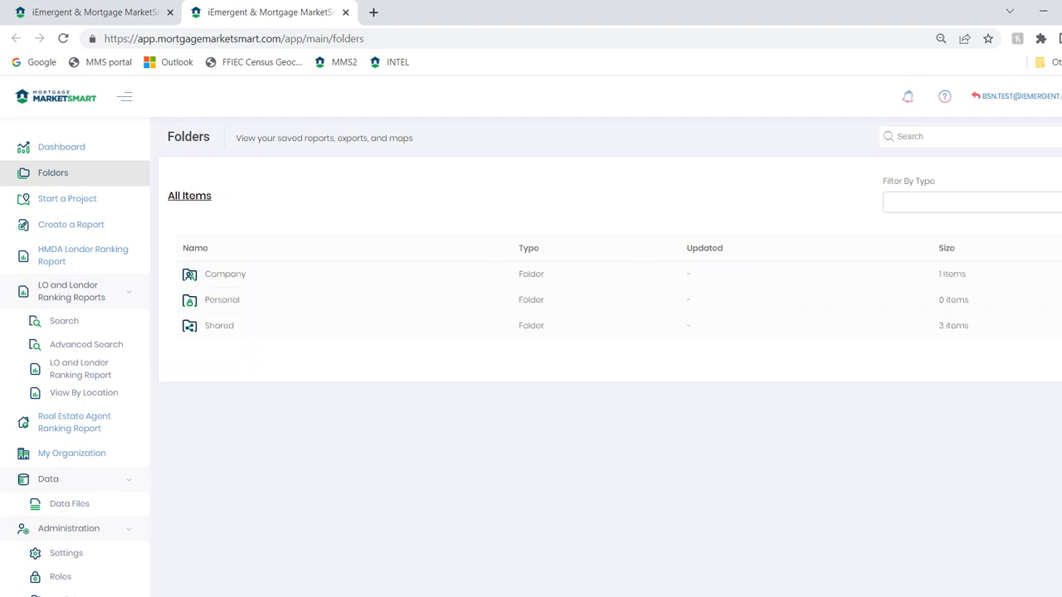
pyautogui.click(223, 300)
pyautogui.click(189, 196)
pyautogui.click(222, 274)
pyautogui.click(228, 274)
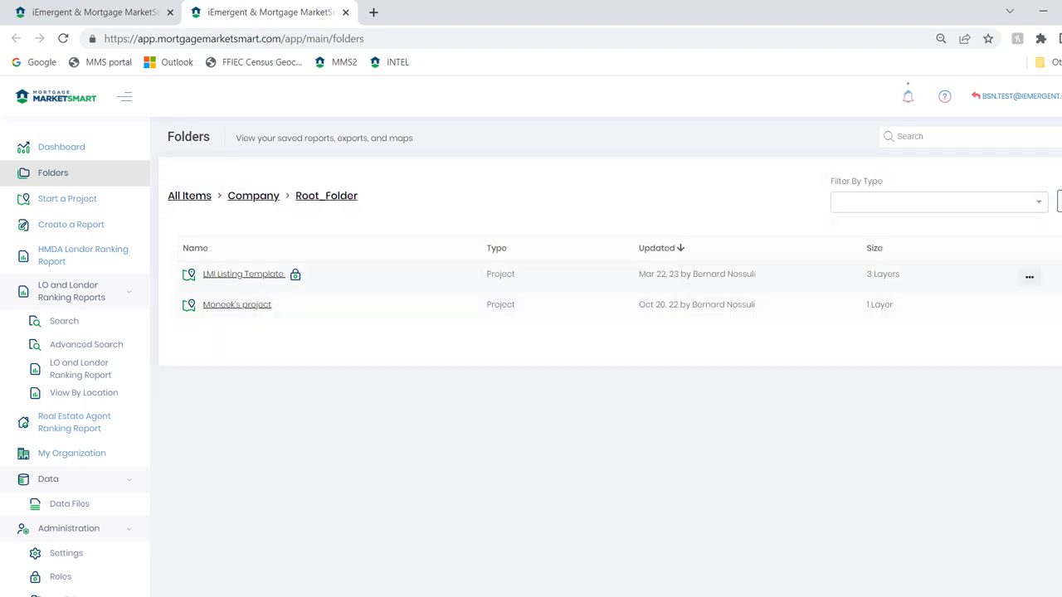
# Go up to the Company folder, reopen Root_Folder and reload the page twice to look for the export
pyautogui.click(253, 195)
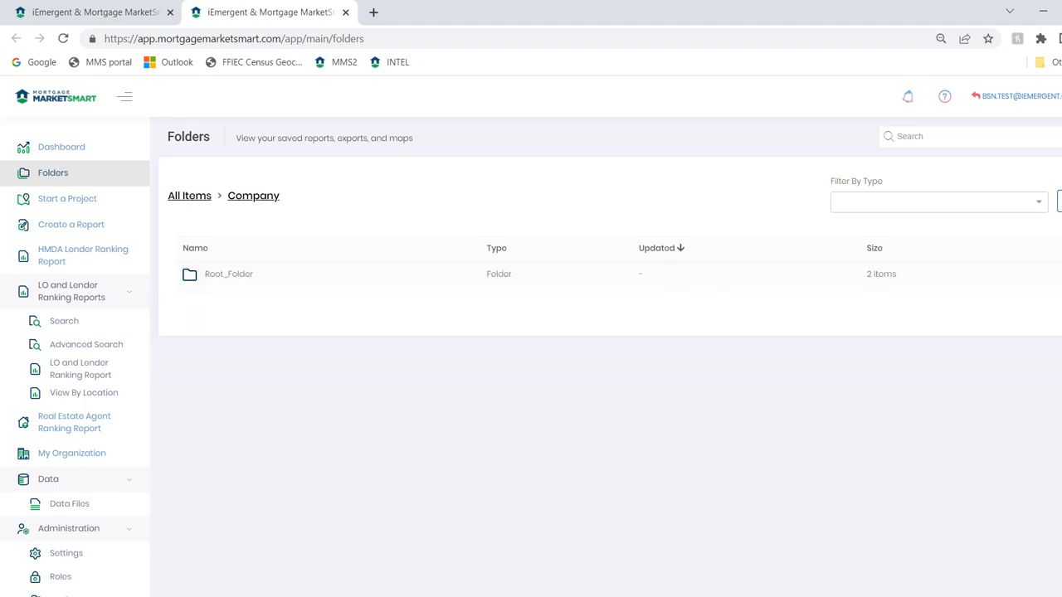
pyautogui.click(228, 274)
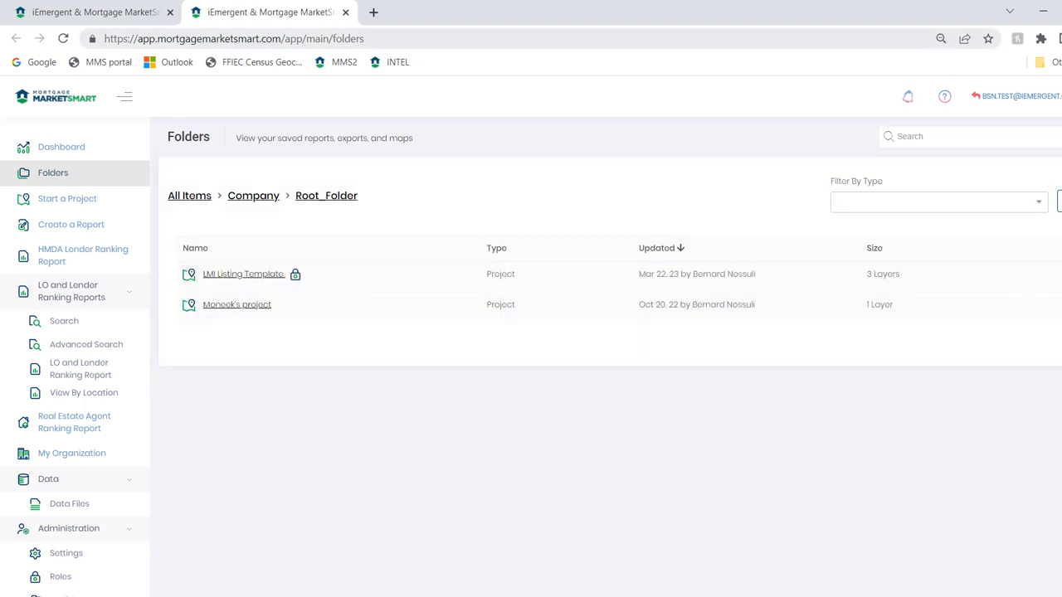
pyautogui.click(63, 38)
pyautogui.click(63, 38)
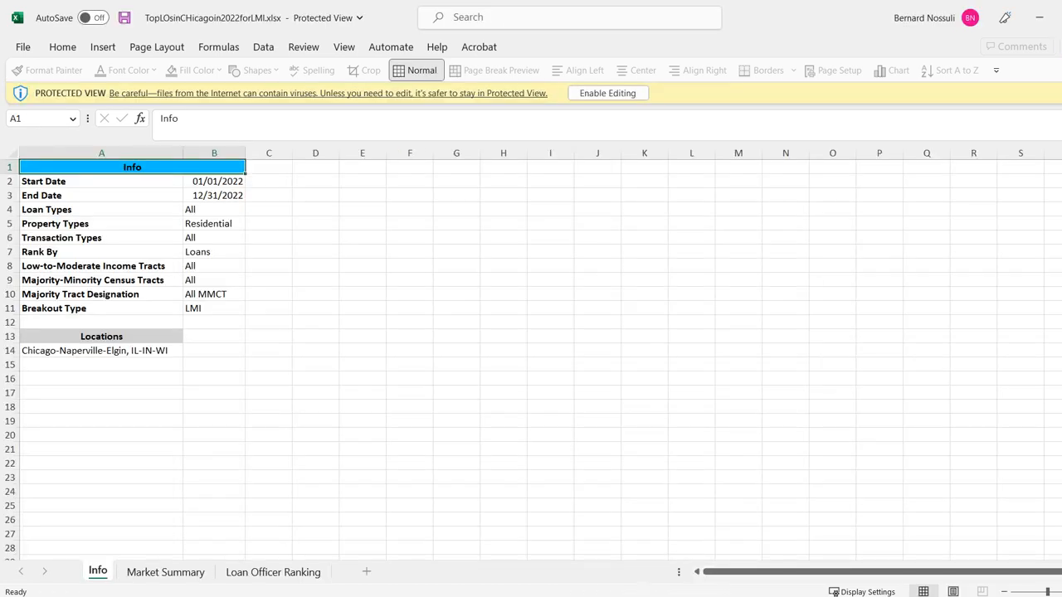
# Switch to Excel, enable editing of TopLOsinCHicagoin2022forLMI.xlsx and open its Loan Officer Ranking sheet
pyautogui.click(607, 93)
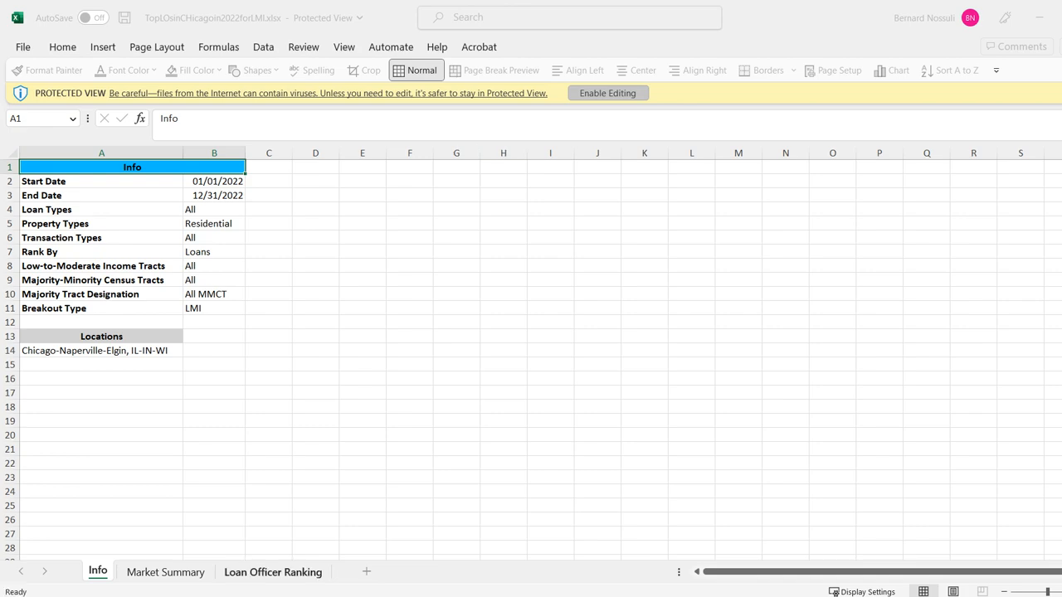
pyautogui.click(273, 570)
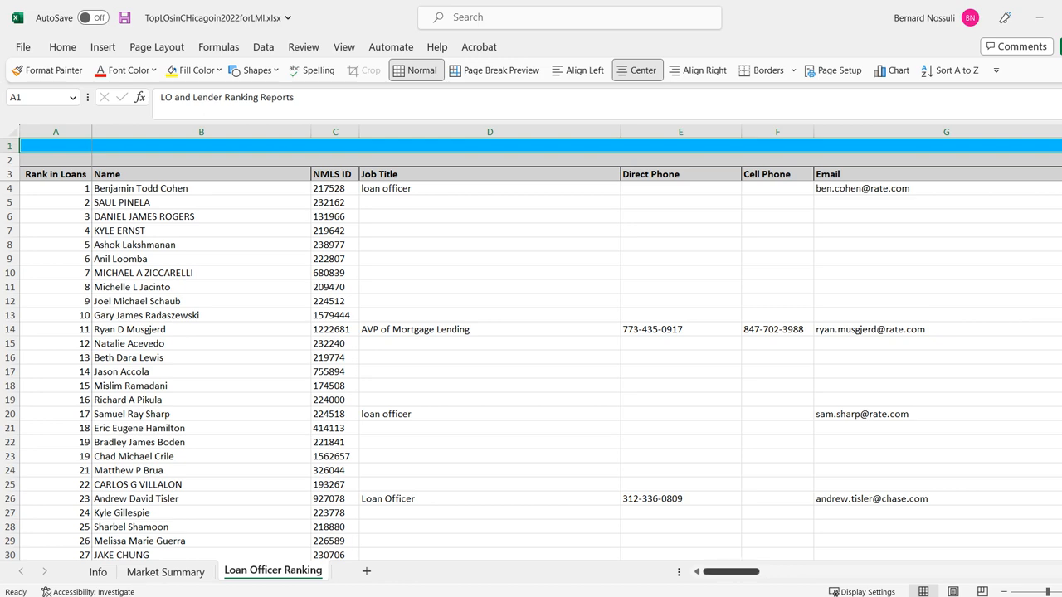
# Highlight the Loans column under Loan Officer Market Totals, followed by the Loans column under LMI, to compare them
pyautogui.moveTo(730, 571); pyautogui.dragTo(1045, 572)
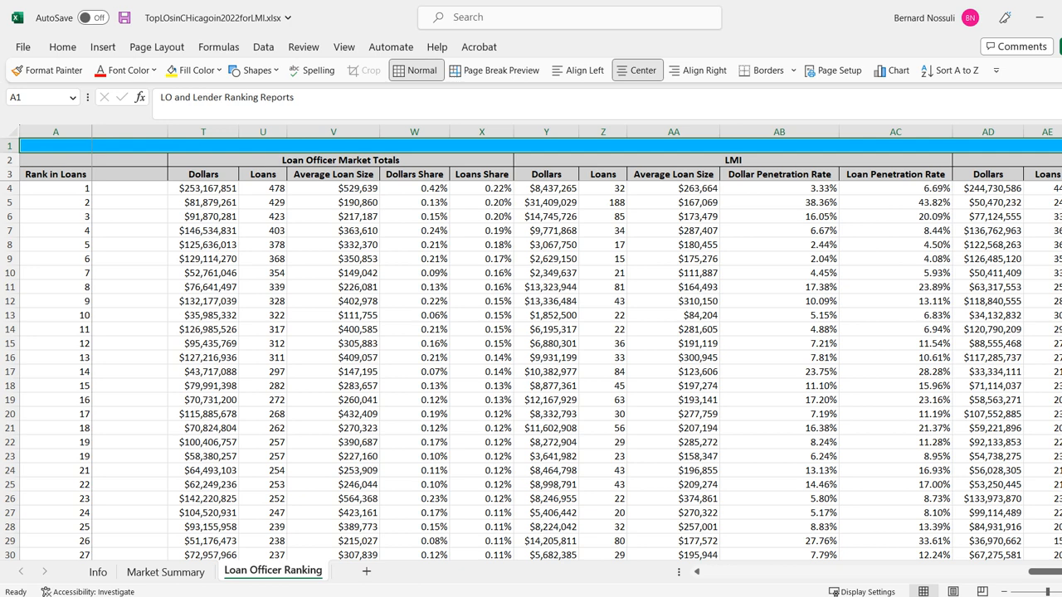
pyautogui.click(263, 132)
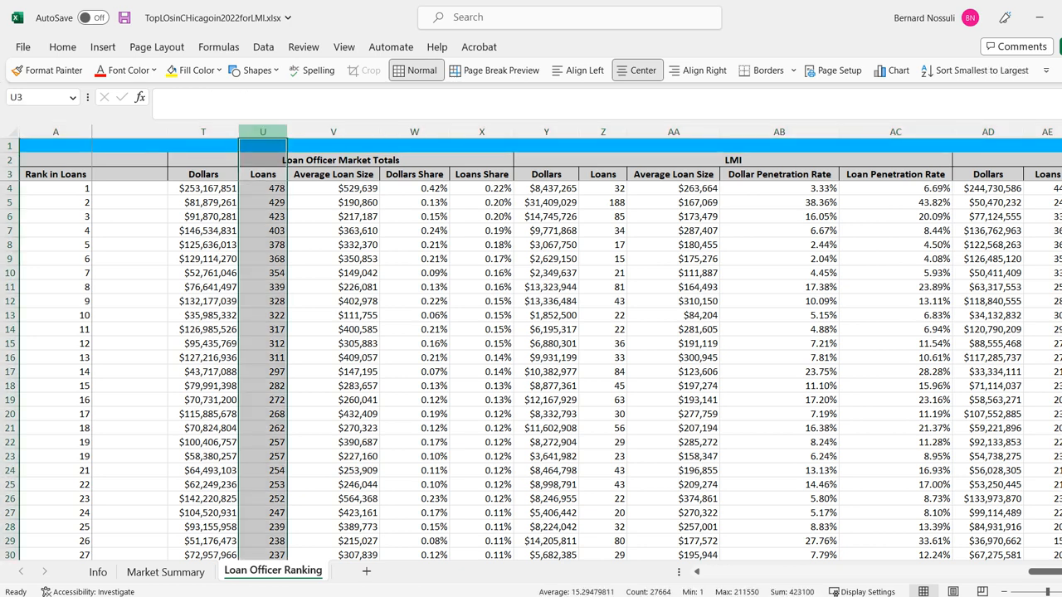
pyautogui.click(603, 132)
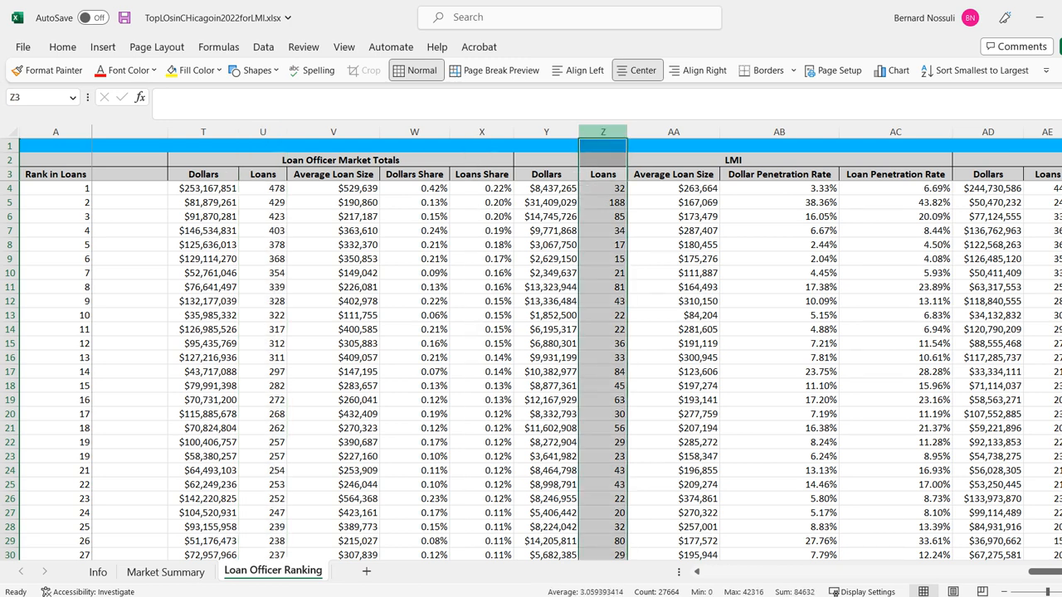